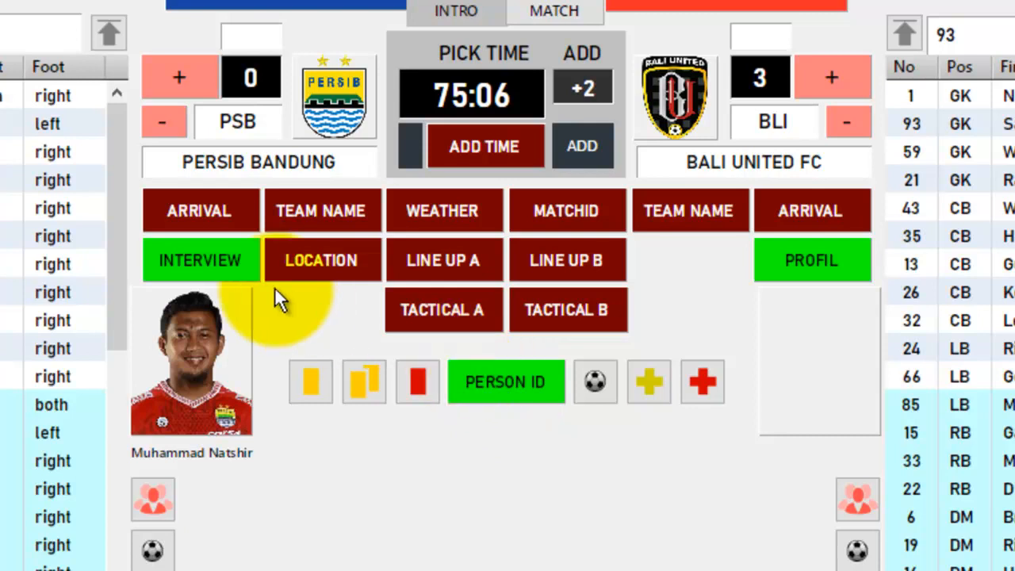
Take the active Interview, Profil and Person ID graphics off air.
{"action": "left_click", "coordinate": [182, 268]}
{"action": "left_click", "coordinate": [801, 258]}
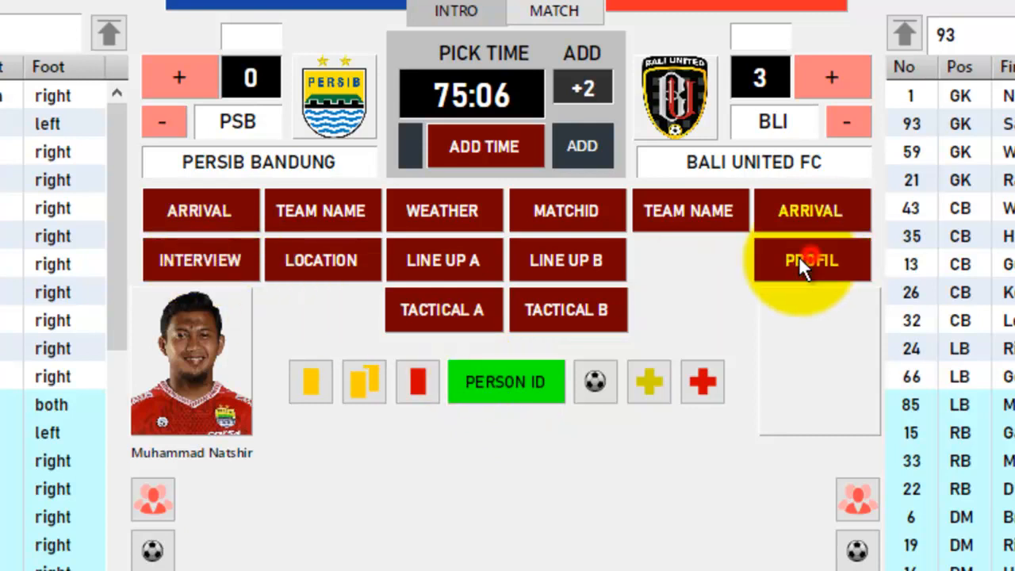
{"action": "left_click", "coordinate": [485, 386]}
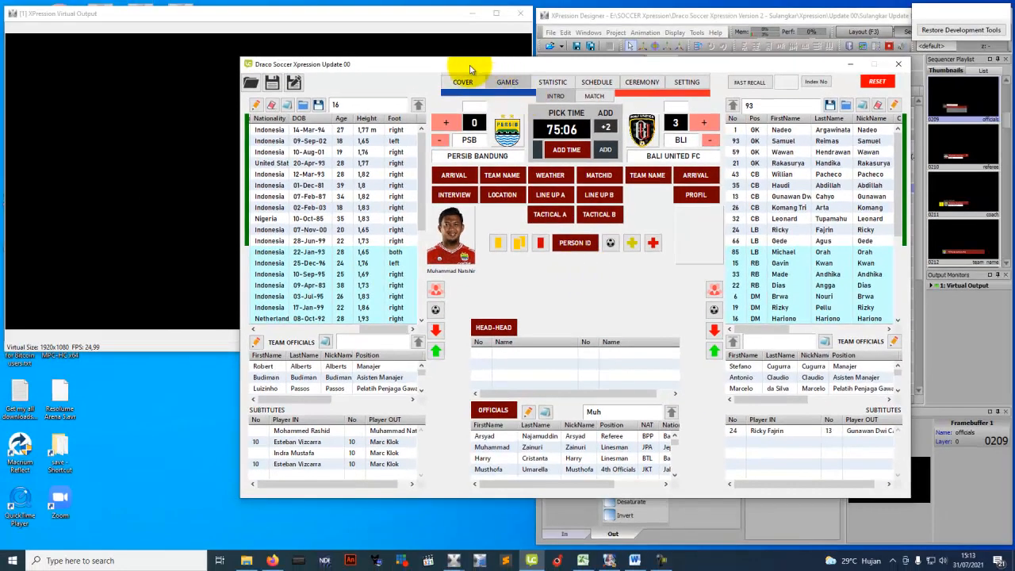
Select in turn Persib Bandung's number 16 player, the team manager, the first substitution and the match referee in their lists.
{"action": "left_click_drag", "start_coordinate": [470, 69], "coordinate": [569, 72]}
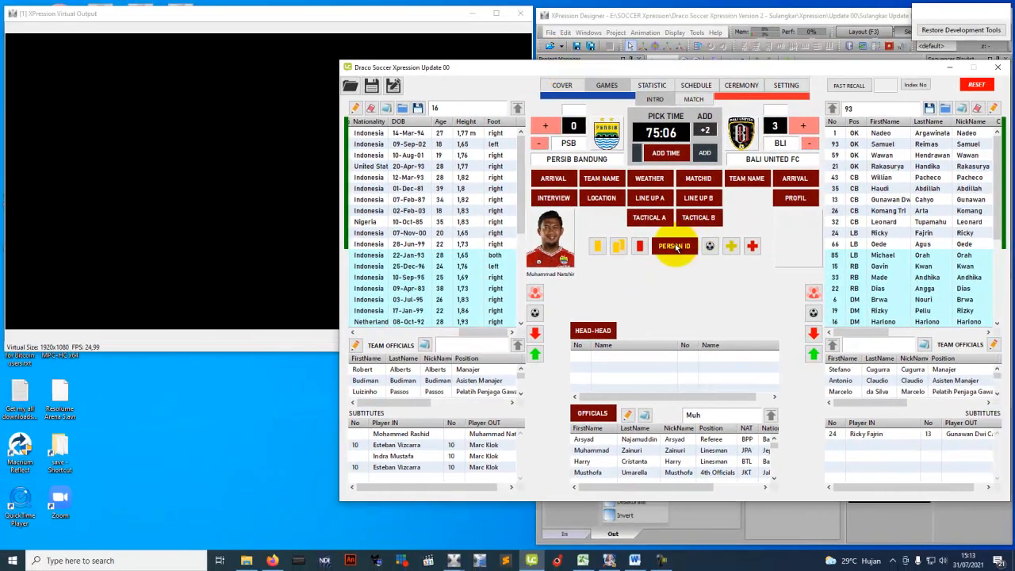
{"action": "left_click", "coordinate": [391, 200]}
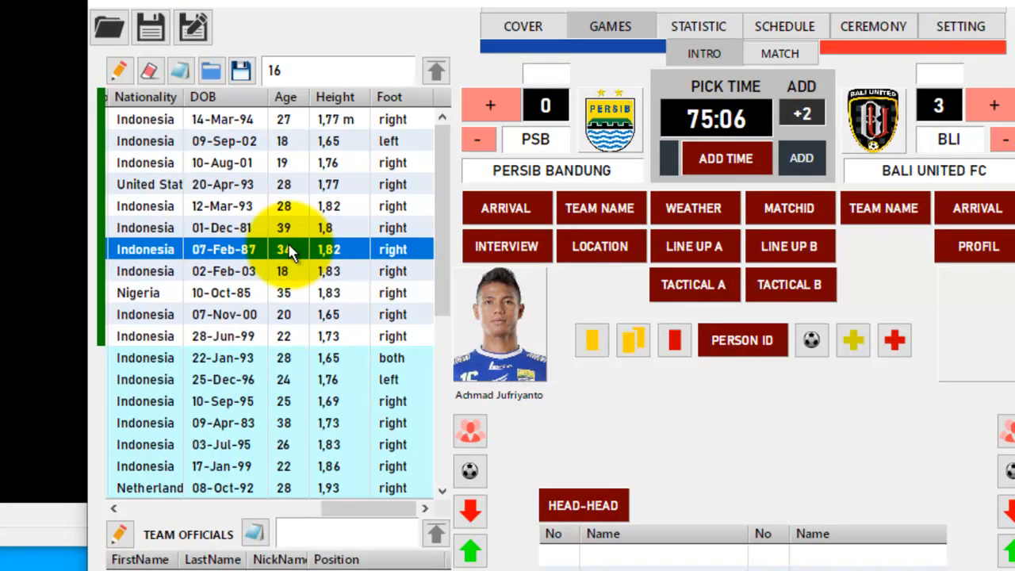
{"action": "left_click", "coordinate": [270, 272]}
{"action": "left_click", "coordinate": [266, 242]}
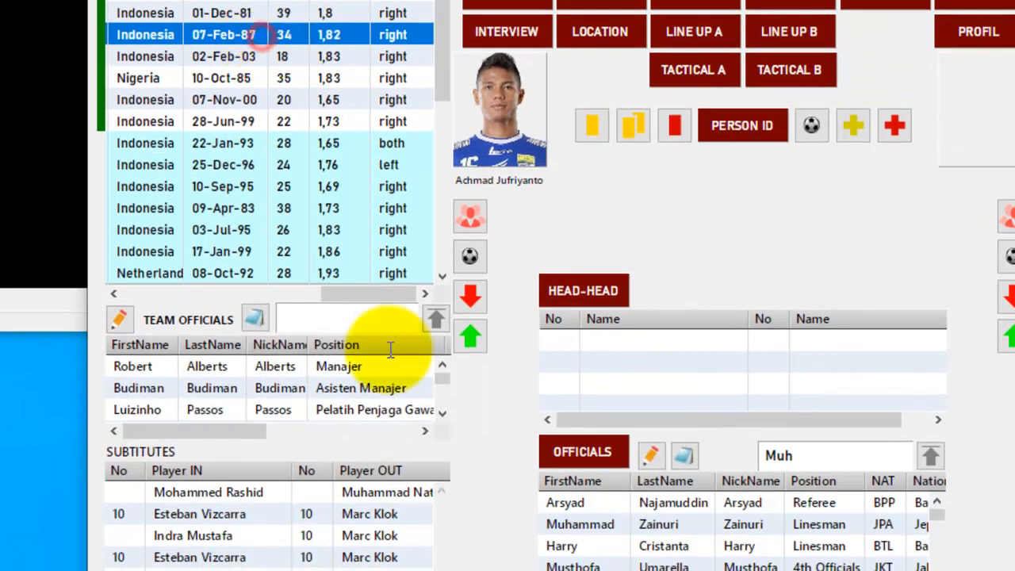
{"action": "left_click", "coordinate": [275, 368]}
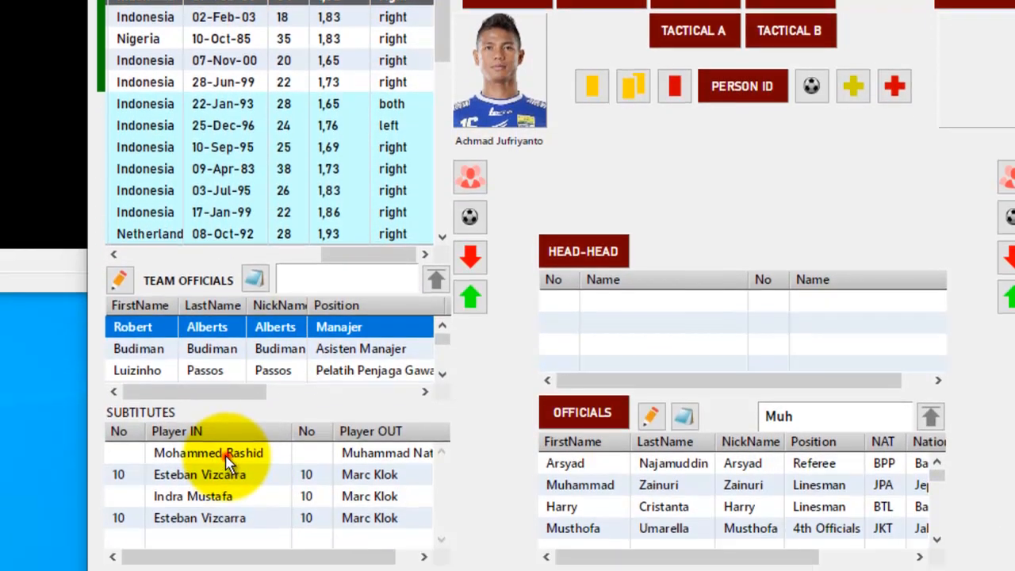
{"action": "left_click", "coordinate": [226, 497]}
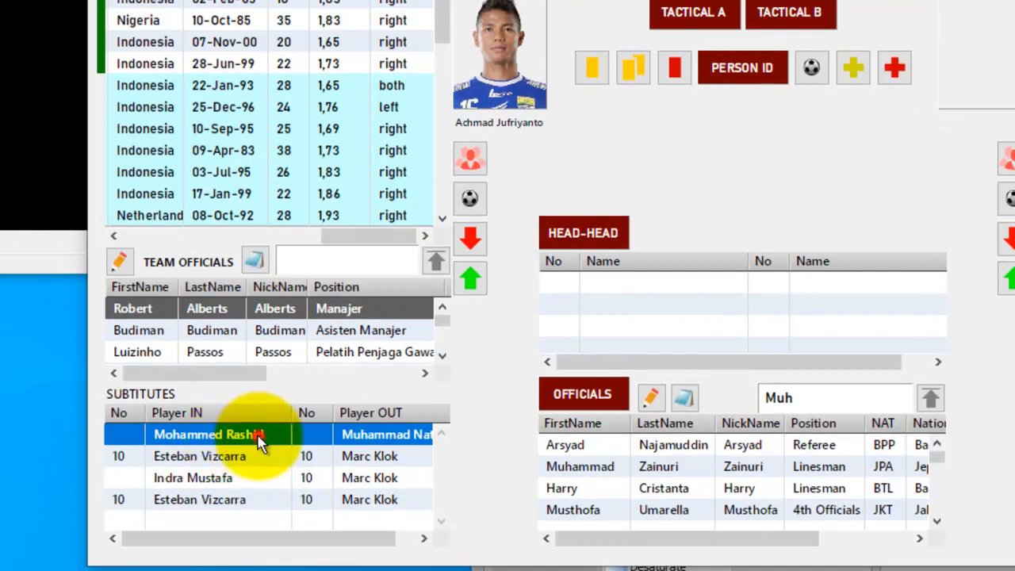
{"action": "left_click", "coordinate": [671, 445]}
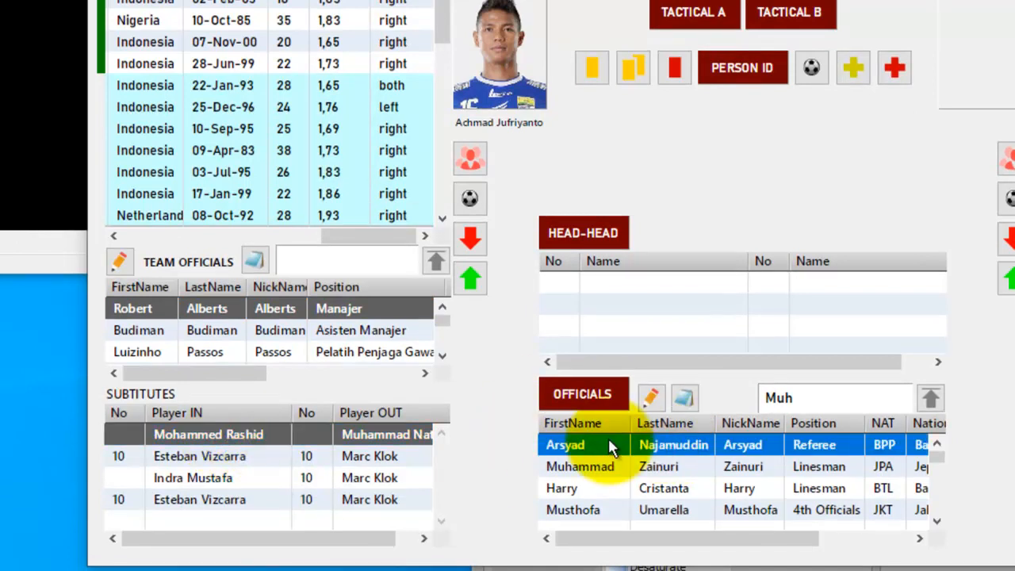
Show the Person ID graphic for Persib Bandung's number 16 center-back and take it off air.
{"action": "left_click", "coordinate": [328, 1]}
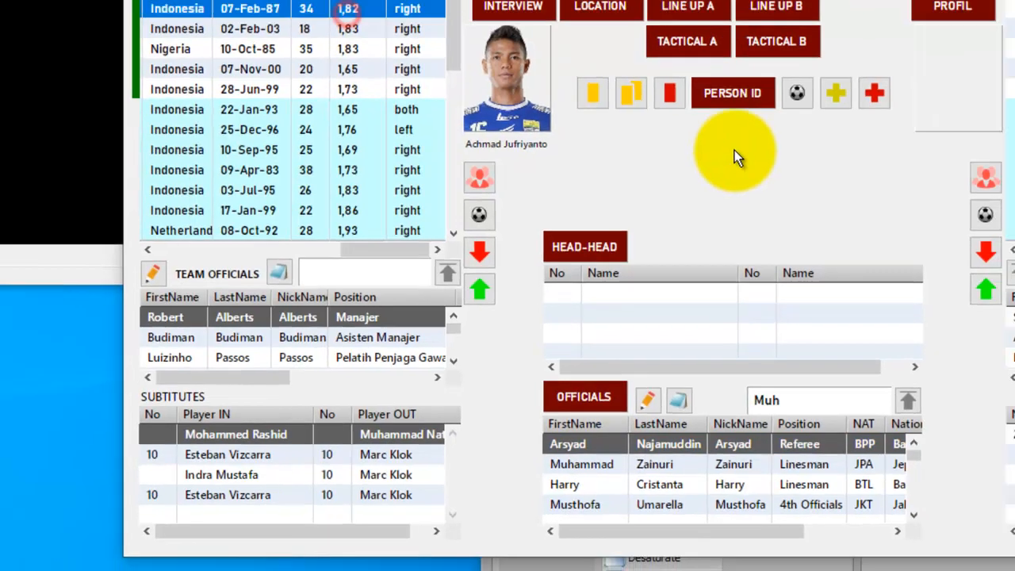
{"action": "left_click", "coordinate": [446, 202]}
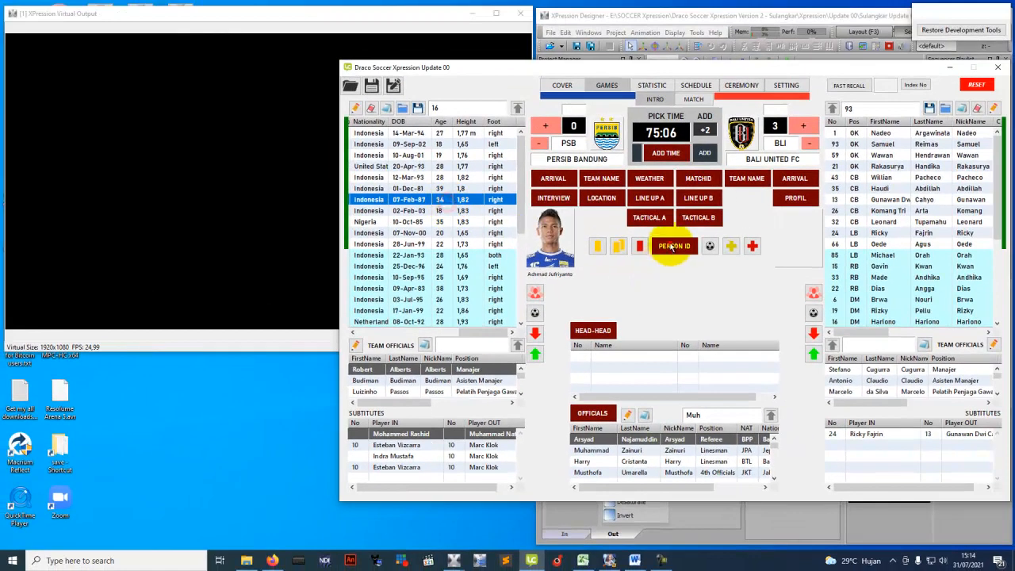
{"action": "left_click", "coordinate": [673, 247]}
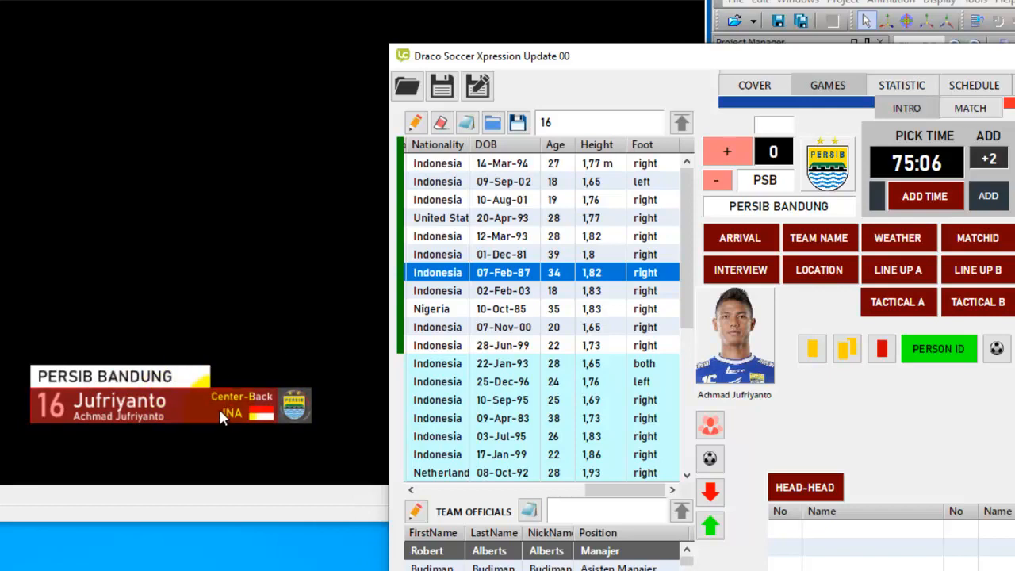
{"action": "left_click", "coordinate": [169, 404]}
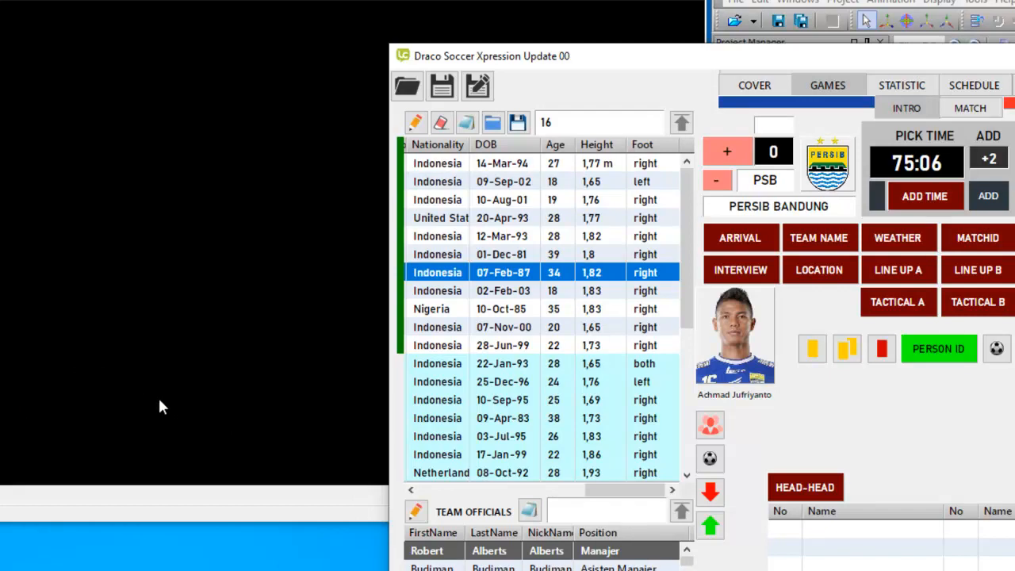
{"action": "left_click", "coordinate": [929, 350]}
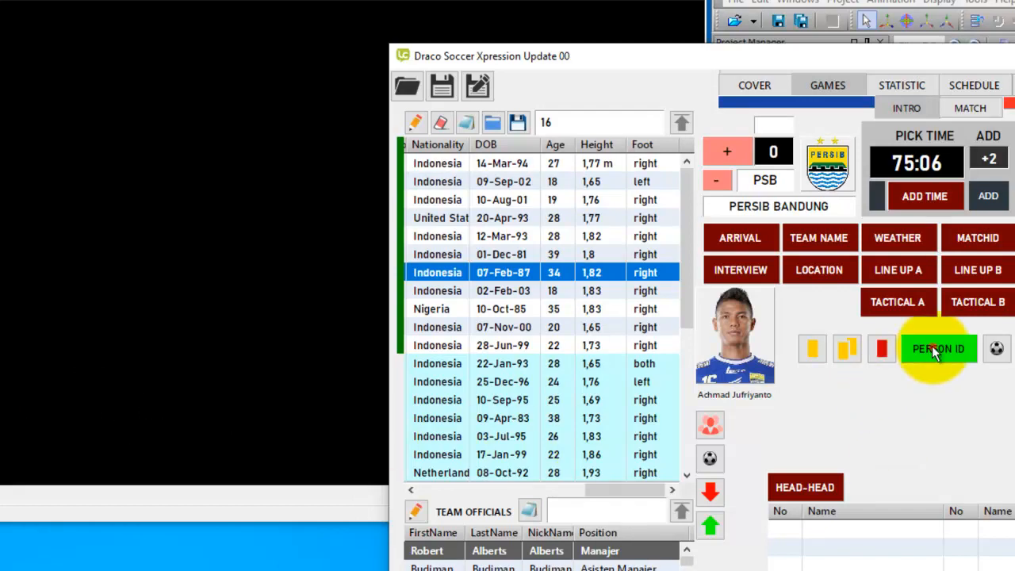
Show the Person ID graphic for Persib Bandung's assistant manager, select the manager's row, and take the graphic off air.
{"action": "left_click", "coordinate": [550, 567]}
{"action": "left_click", "coordinate": [939, 349]}
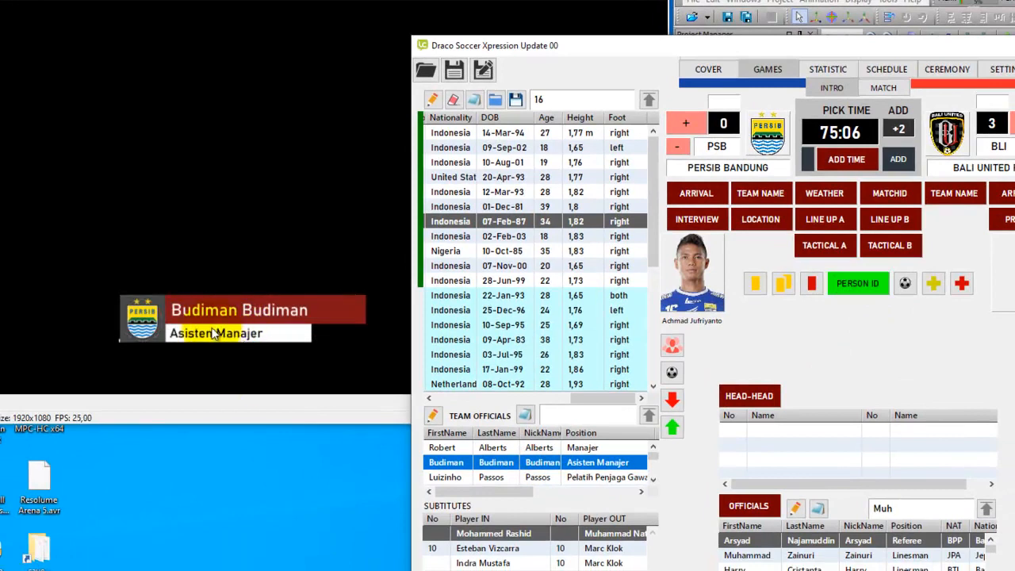
{"action": "left_click", "coordinate": [449, 448]}
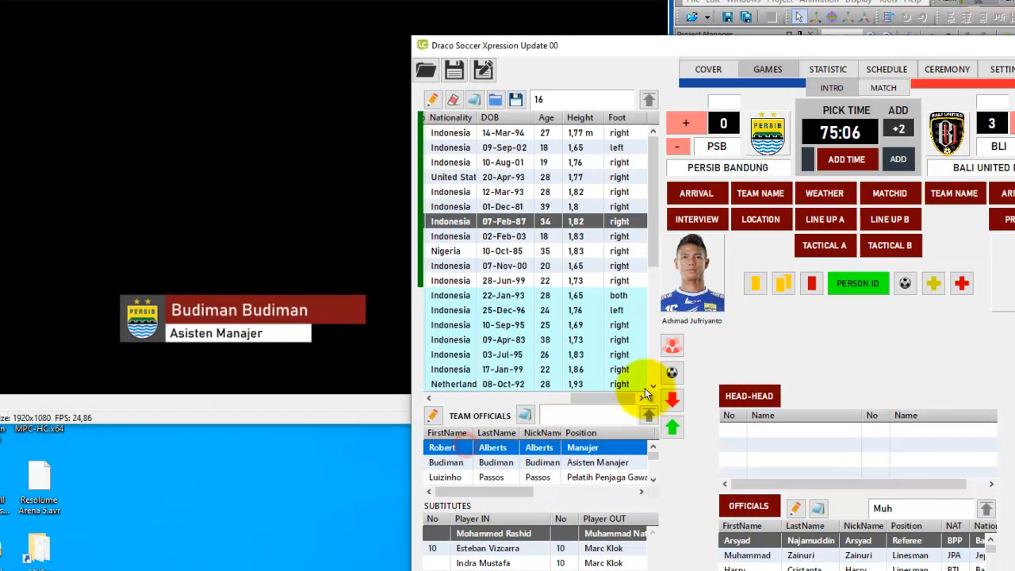
{"action": "left_click", "coordinate": [856, 284]}
Show the Person ID graphic for the first Persib Bandung substitution and take it off air.
{"action": "left_click", "coordinate": [565, 533]}
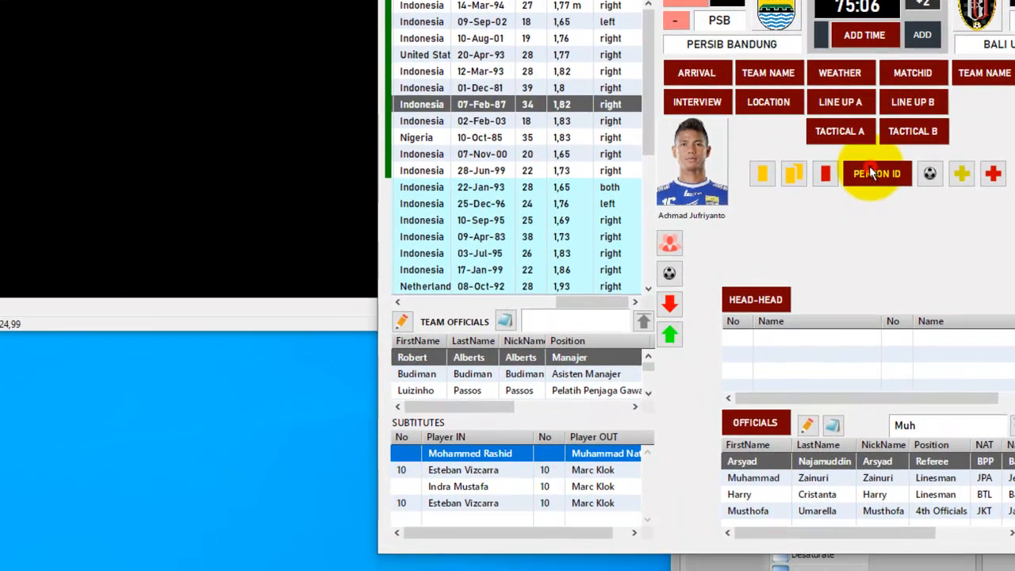
{"action": "left_click", "coordinate": [875, 186]}
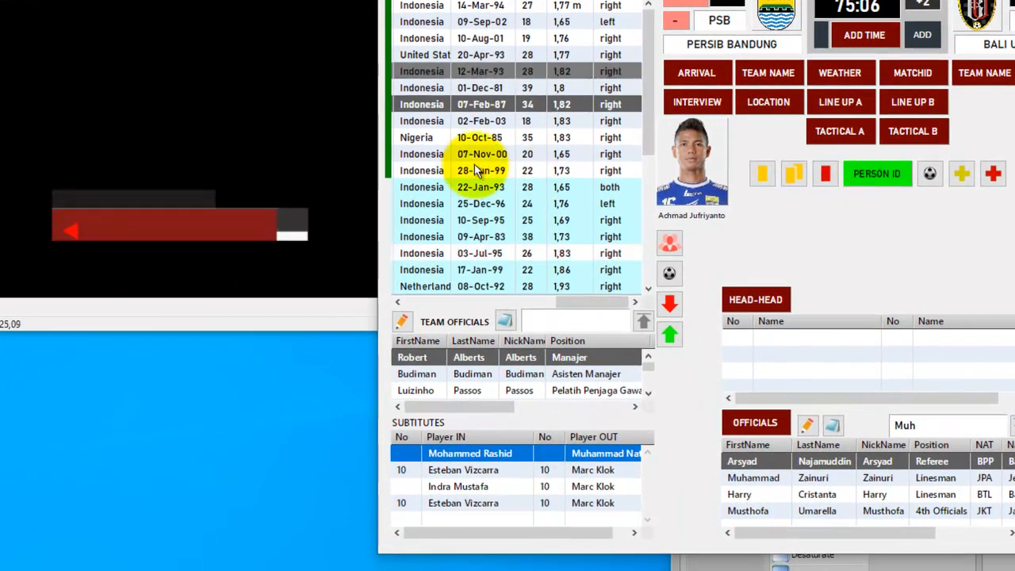
{"action": "left_click", "coordinate": [482, 465]}
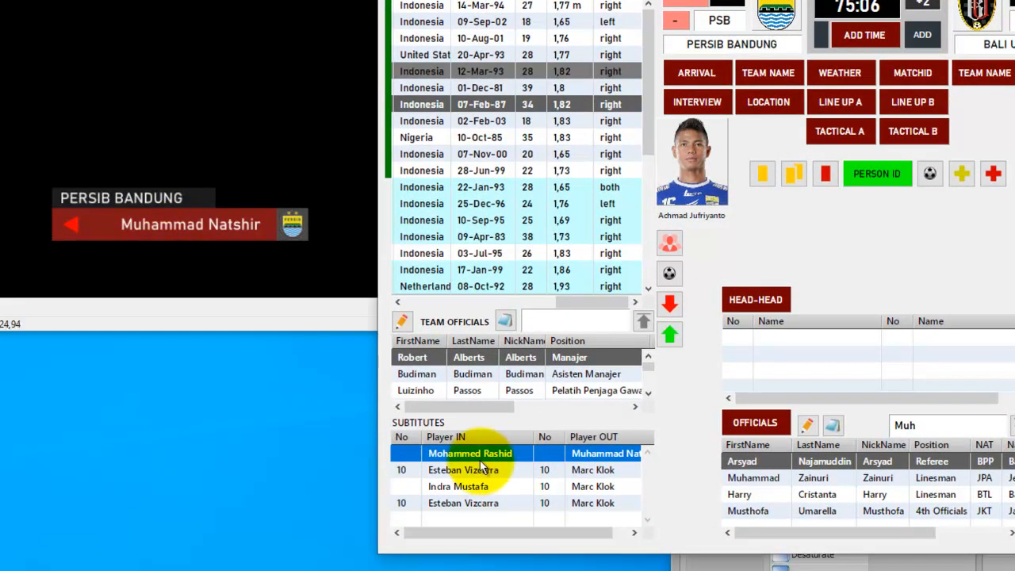
{"action": "left_click", "coordinate": [888, 173]}
Show the Person ID graphic for the referee in the match officials list and take it off air.
{"action": "left_click", "coordinate": [813, 480]}
{"action": "left_click", "coordinate": [821, 462]}
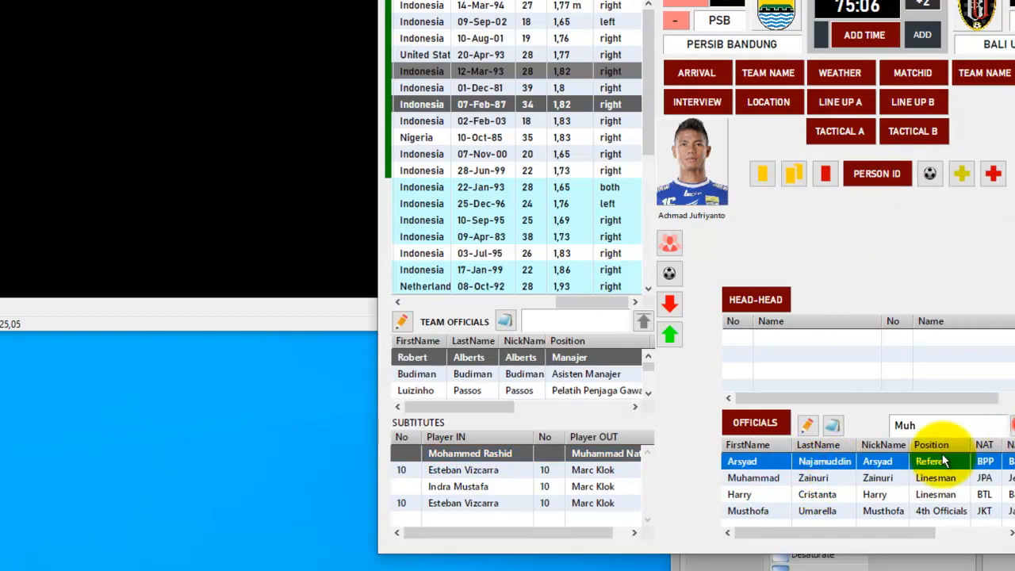
{"action": "left_click", "coordinate": [869, 174]}
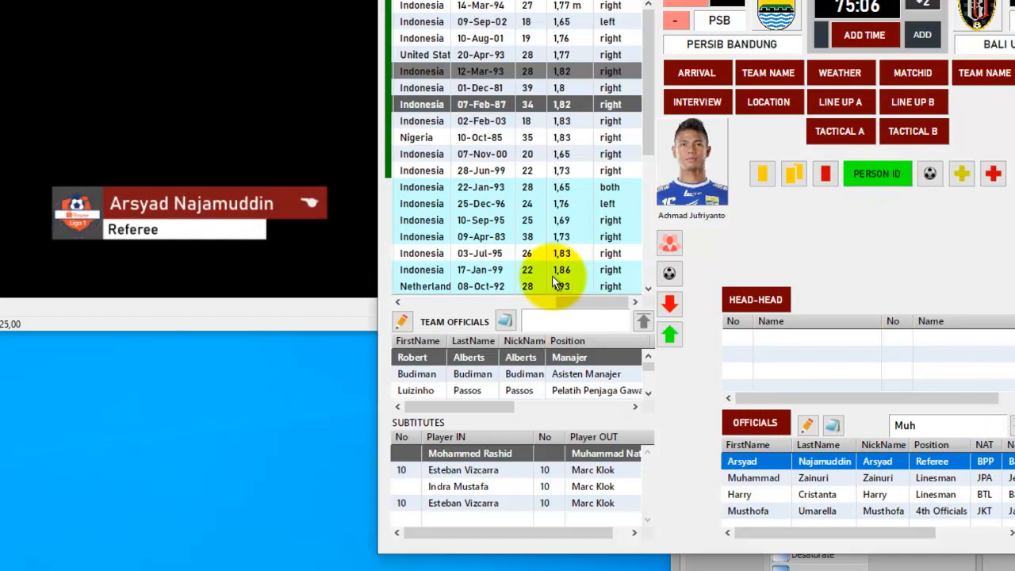
{"action": "left_click", "coordinate": [879, 177]}
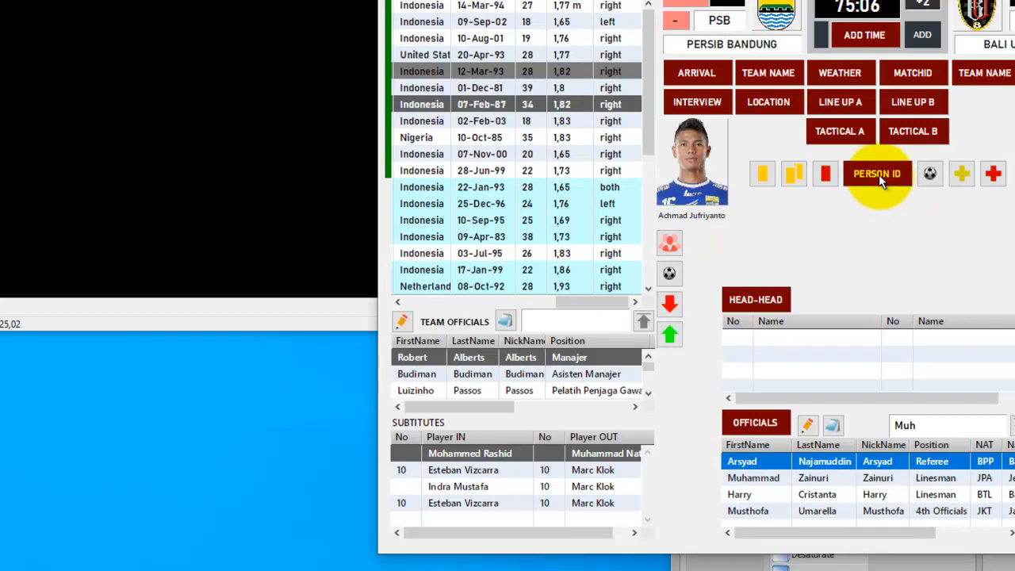
Show and clear the referee's Person ID graphic two more times.
{"action": "left_click", "coordinate": [879, 177]}
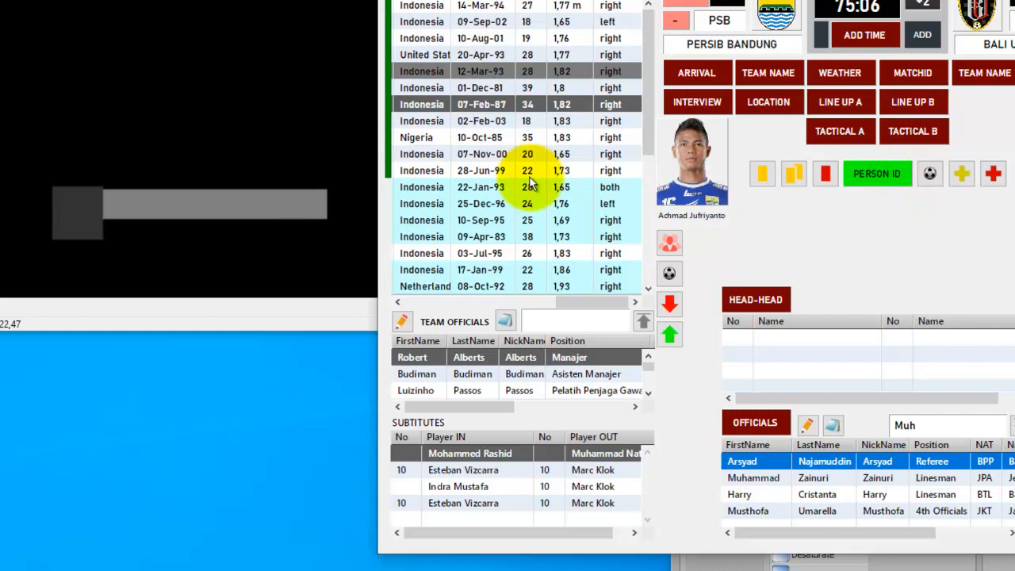
{"action": "left_click", "coordinate": [859, 171]}
{"action": "left_click", "coordinate": [762, 174]}
{"action": "left_click", "coordinate": [867, 173]}
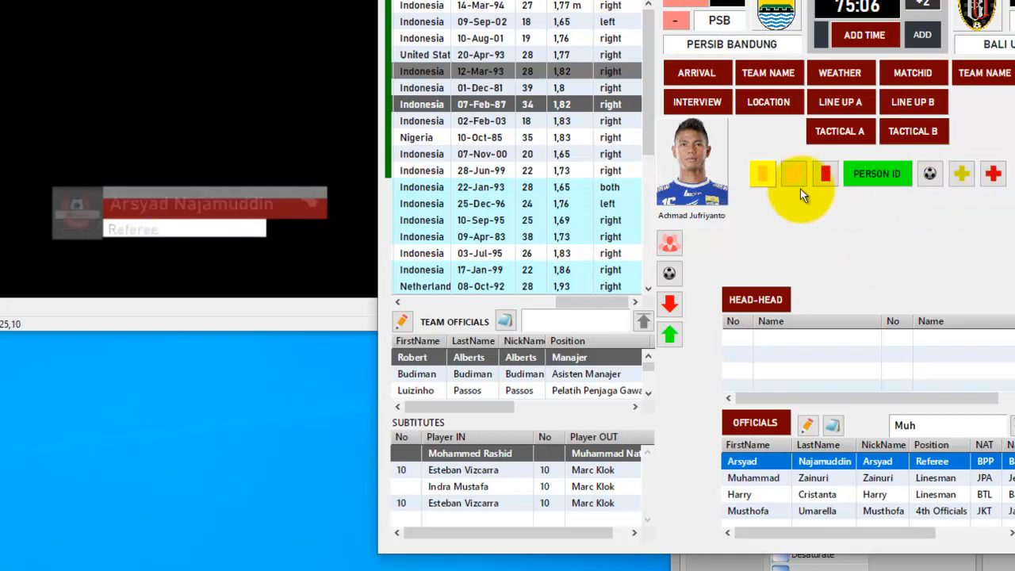
{"action": "left_click", "coordinate": [764, 175]}
{"action": "left_click", "coordinate": [870, 189]}
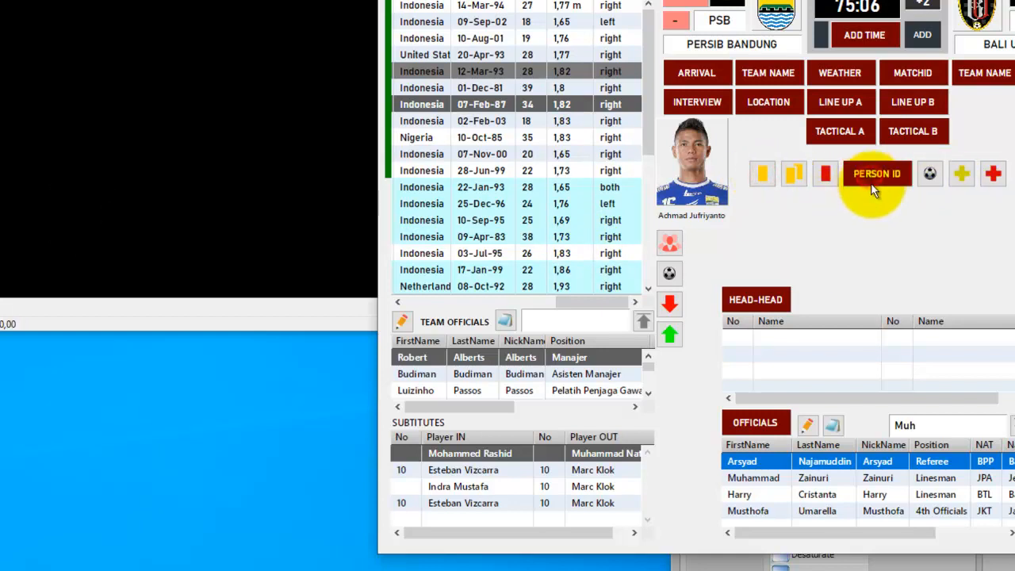
Reselect the number 16 player, switch the selection back to the referee, and show and clear the referee's Person ID graphic.
{"action": "left_click", "coordinate": [539, 104]}
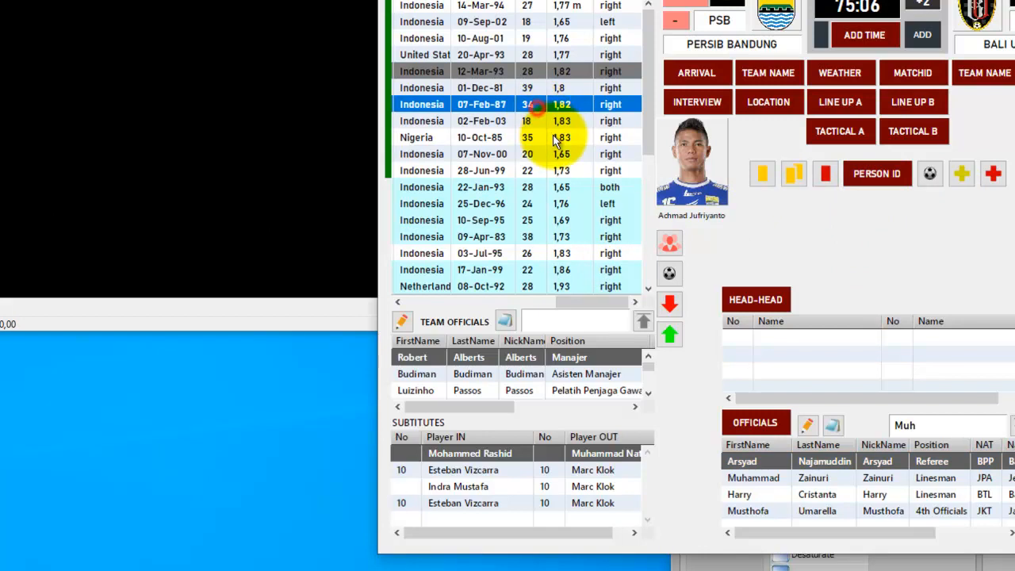
{"action": "left_click", "coordinate": [812, 461]}
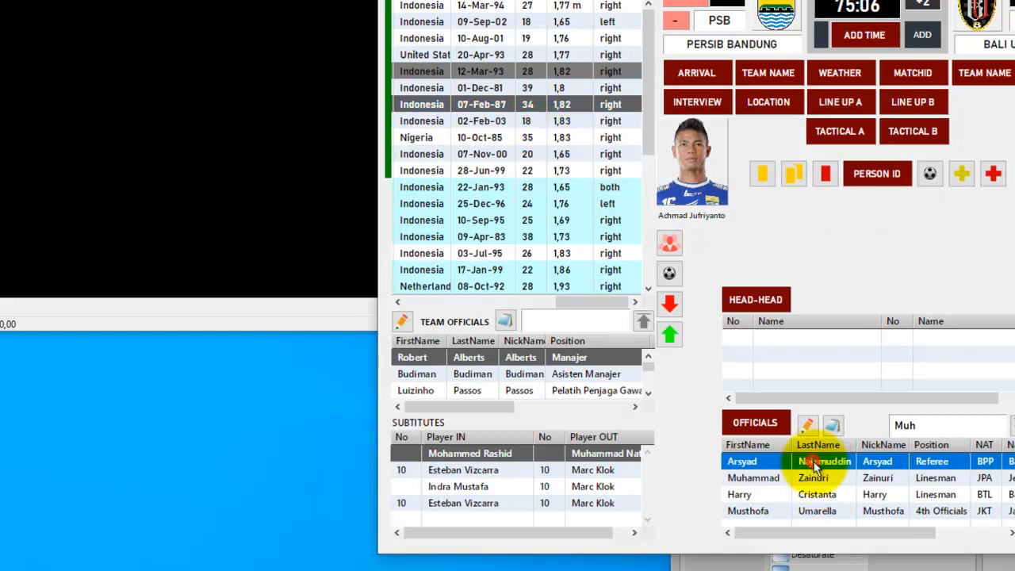
{"action": "left_click", "coordinate": [877, 174]}
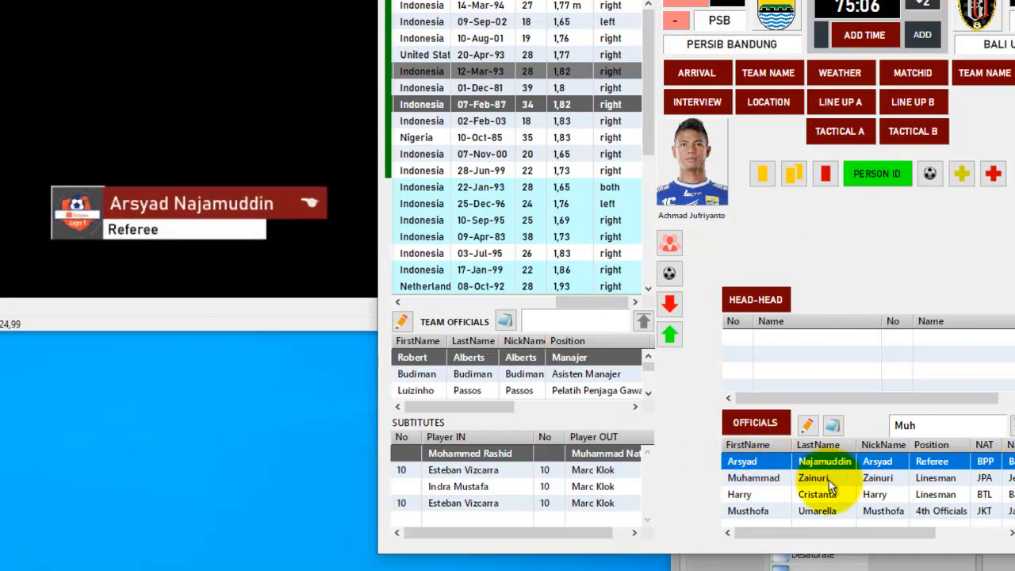
{"action": "left_click", "coordinate": [887, 171]}
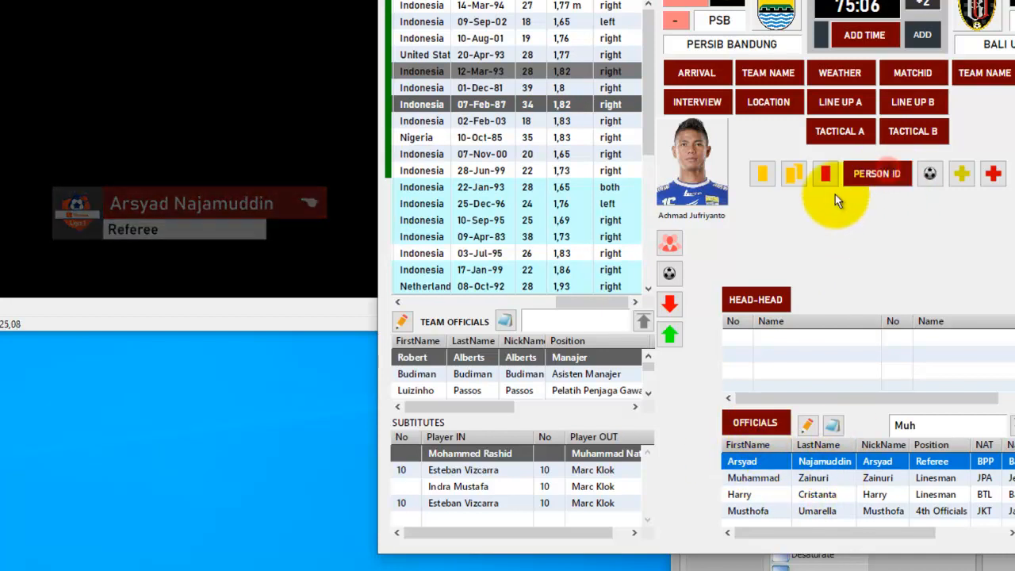
Show the Person ID graphic for Persib Bandung's number 31 center-back and take it off air.
{"action": "left_click", "coordinate": [552, 121]}
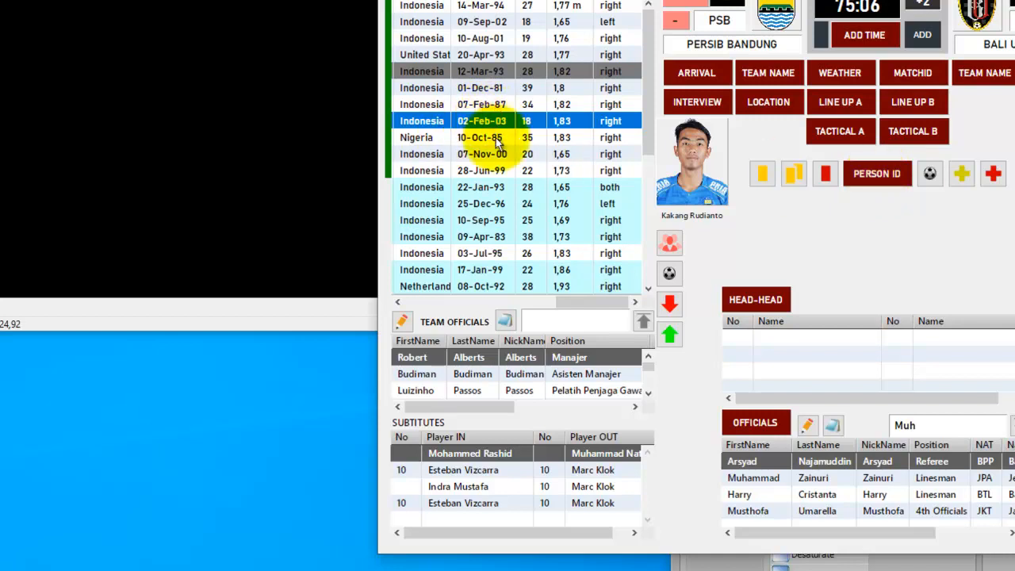
{"action": "left_click", "coordinate": [865, 176]}
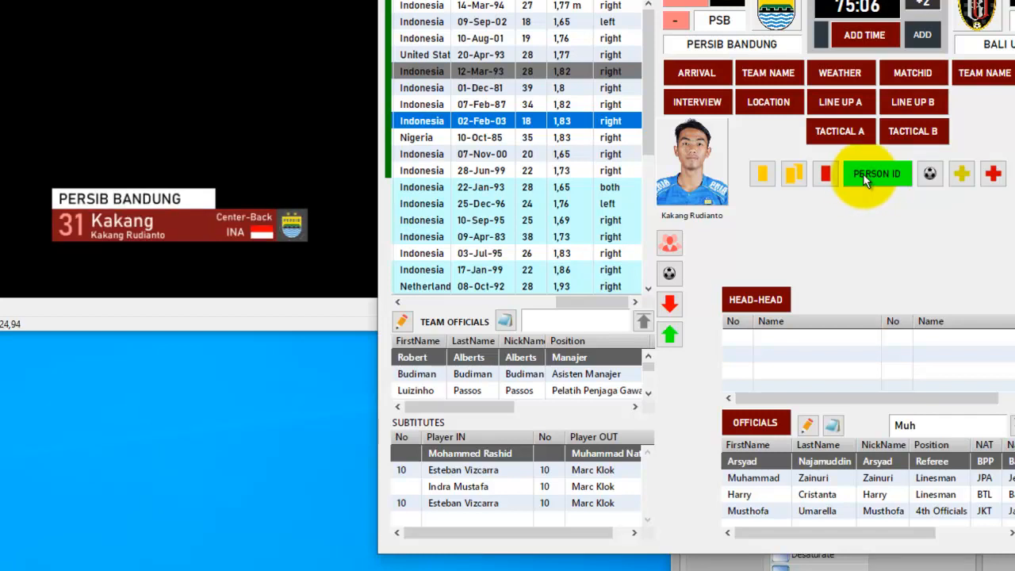
{"action": "left_click", "coordinate": [874, 173]}
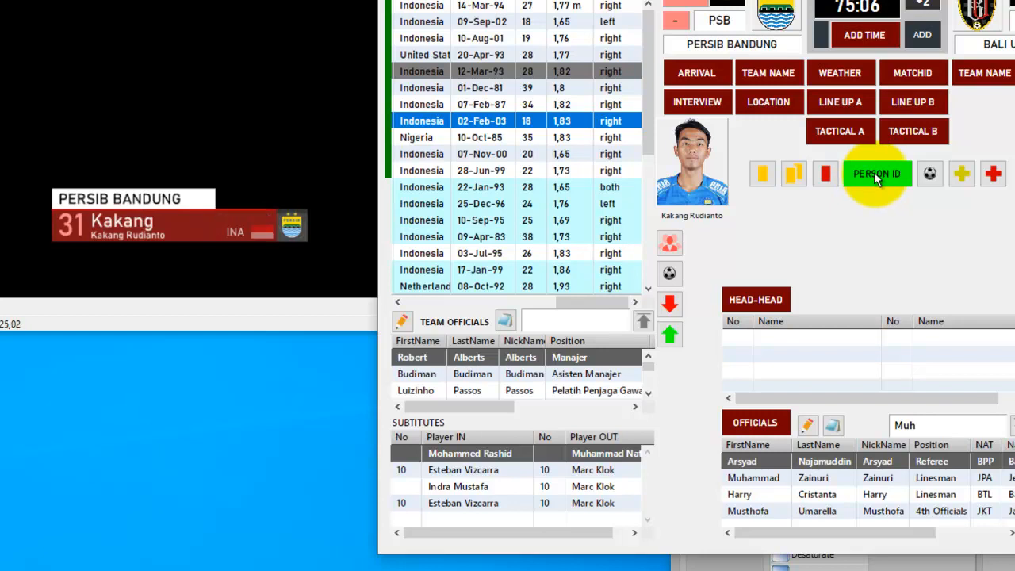
Look through several rows of the Persib Bandung player list, including the number, position and name columns.
{"action": "left_click", "coordinate": [576, 188]}
{"action": "left_click", "coordinate": [559, 235]}
{"action": "left_click", "coordinate": [521, 105]}
{"action": "left_click", "coordinate": [523, 170]}
{"action": "left_click", "coordinate": [539, 235]}
{"action": "double_click", "coordinate": [524, 256]}
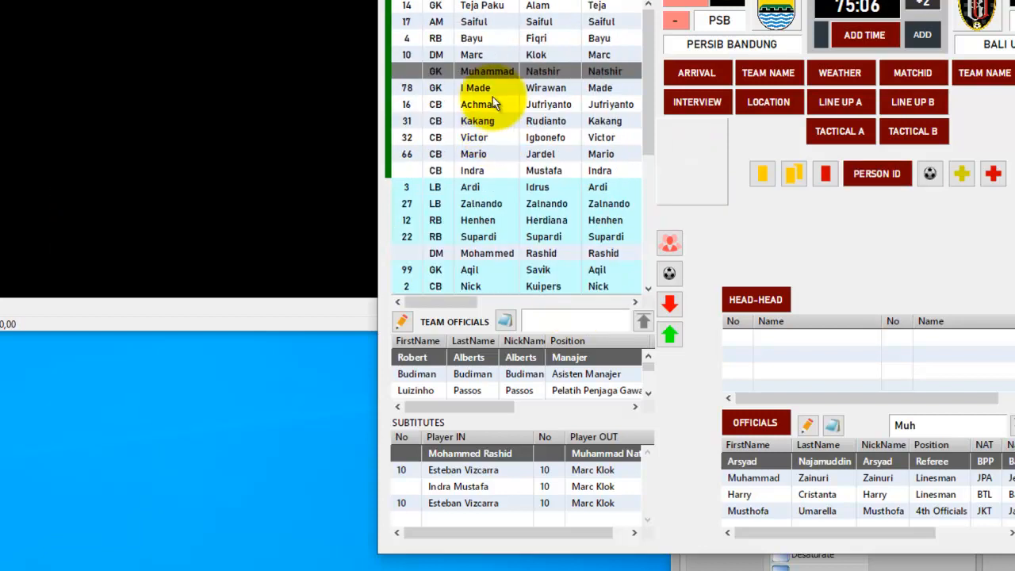
Select in turn Persib Bandung's unnumbered goalkeeper, the number 16 center-back and the match referee.
{"action": "left_click", "coordinate": [488, 71]}
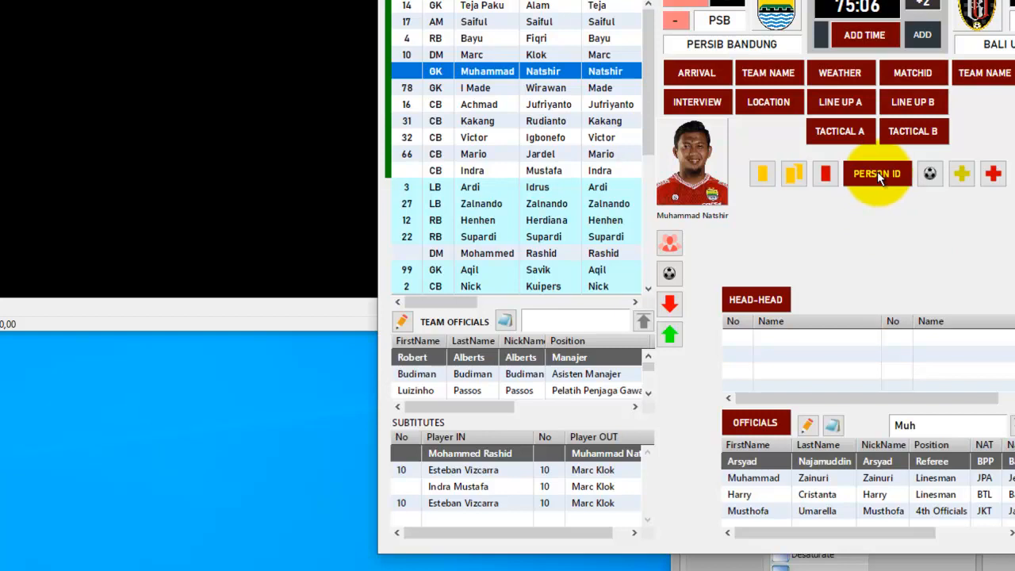
{"action": "left_click", "coordinate": [485, 104]}
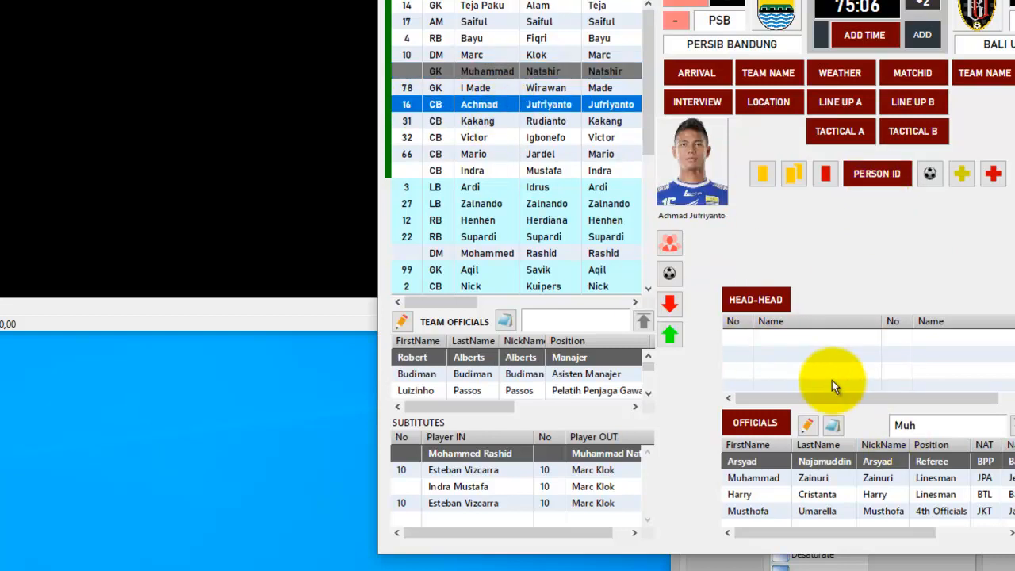
{"action": "left_click", "coordinate": [843, 463]}
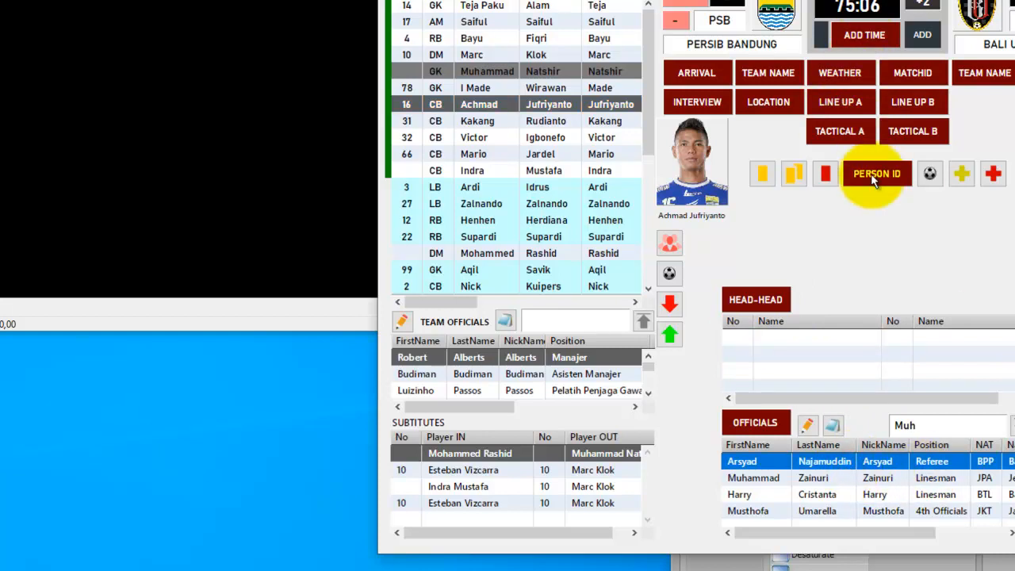
Set the first yellow card for Persib Bandung's number 66 center-back and select the referee and the number 3 left-back in turn.
{"action": "left_click", "coordinate": [556, 152]}
{"action": "left_click", "coordinate": [762, 174]}
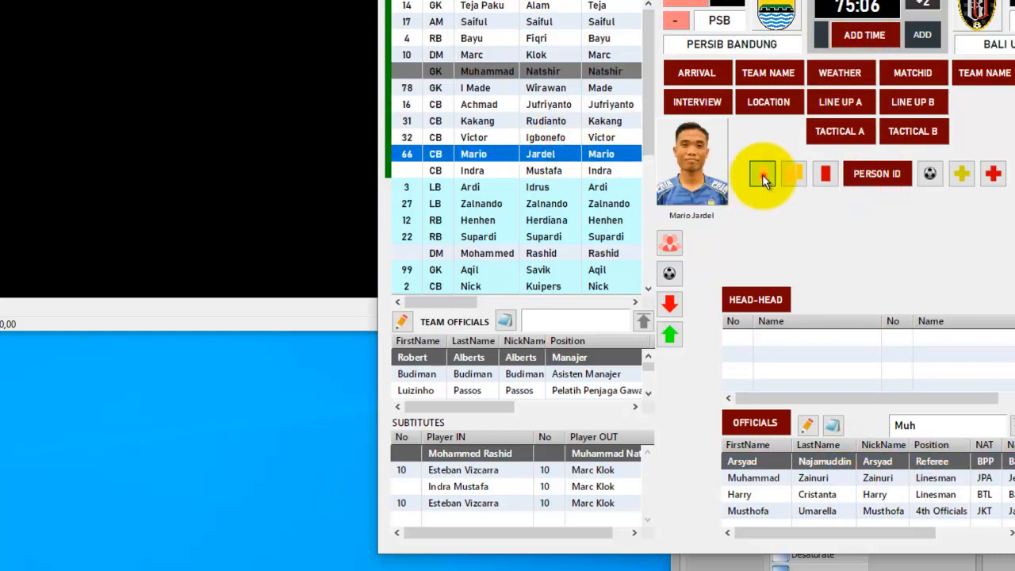
{"action": "left_click", "coordinate": [818, 463]}
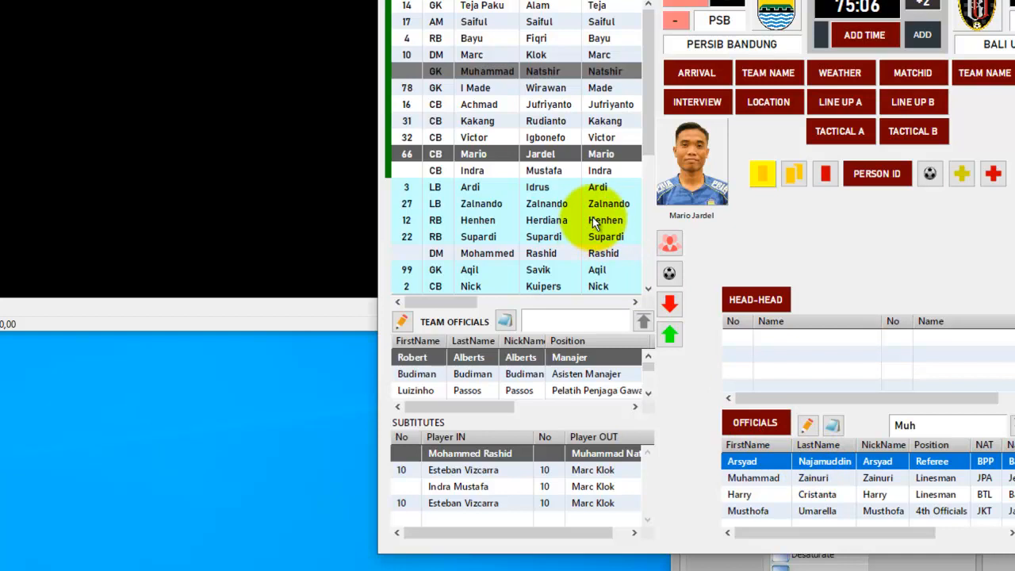
{"action": "left_click", "coordinate": [501, 187]}
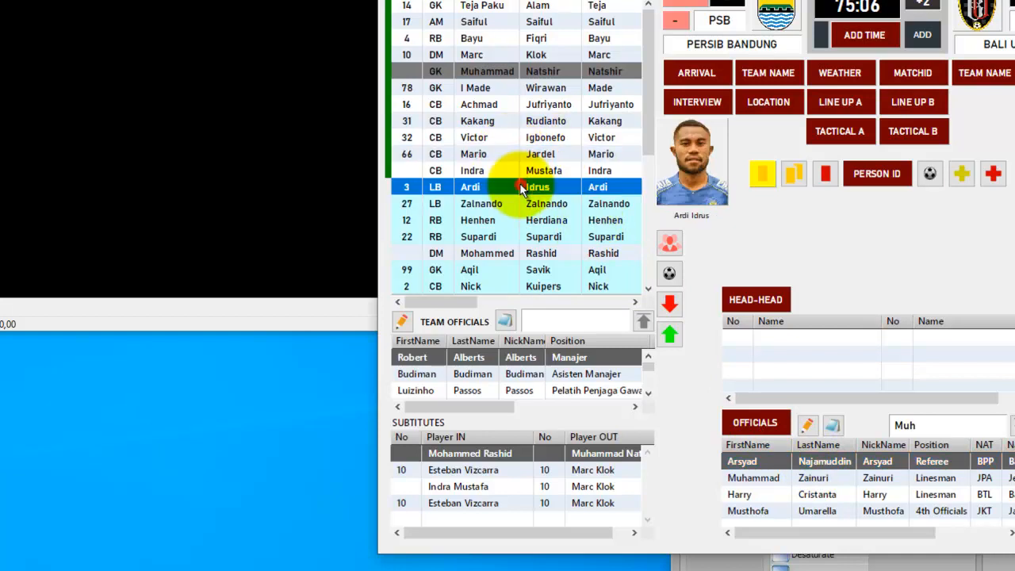
Show the 1st Yellow Card graphic for the number 32 center-back, clear it and turn off the yellow card option.
{"action": "left_click", "coordinate": [490, 141]}
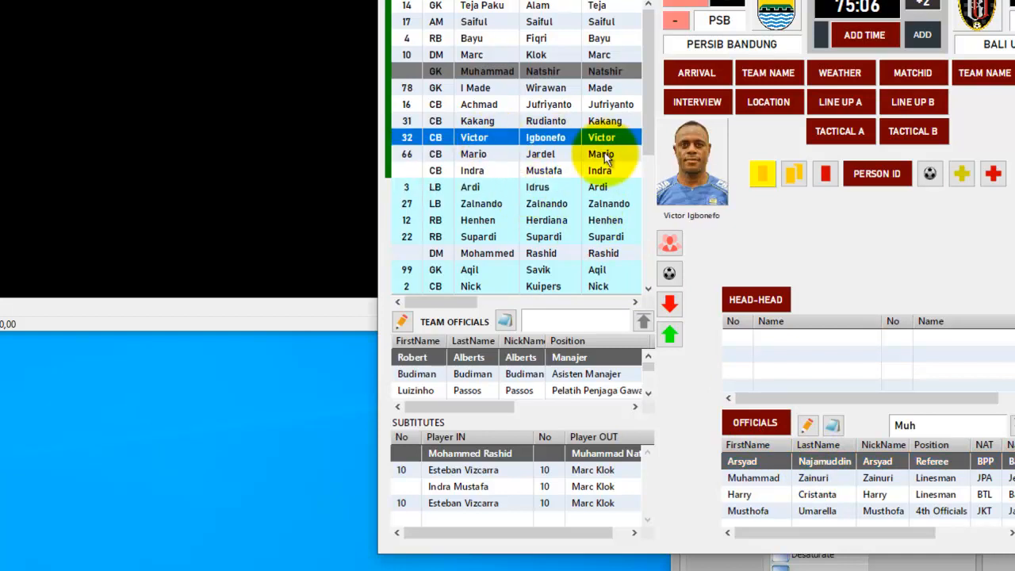
{"action": "left_click", "coordinate": [763, 176]}
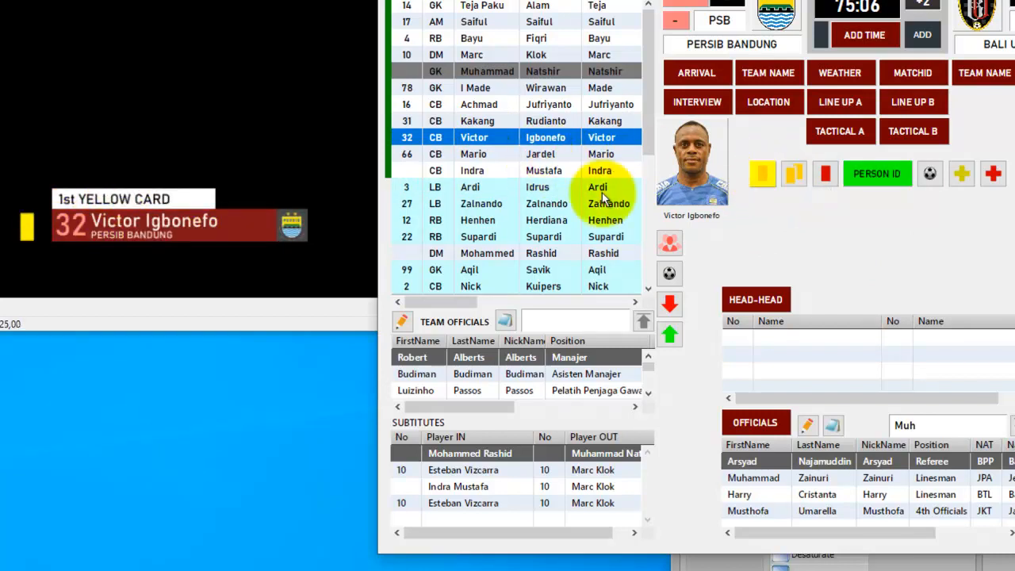
{"action": "left_click", "coordinate": [470, 136]}
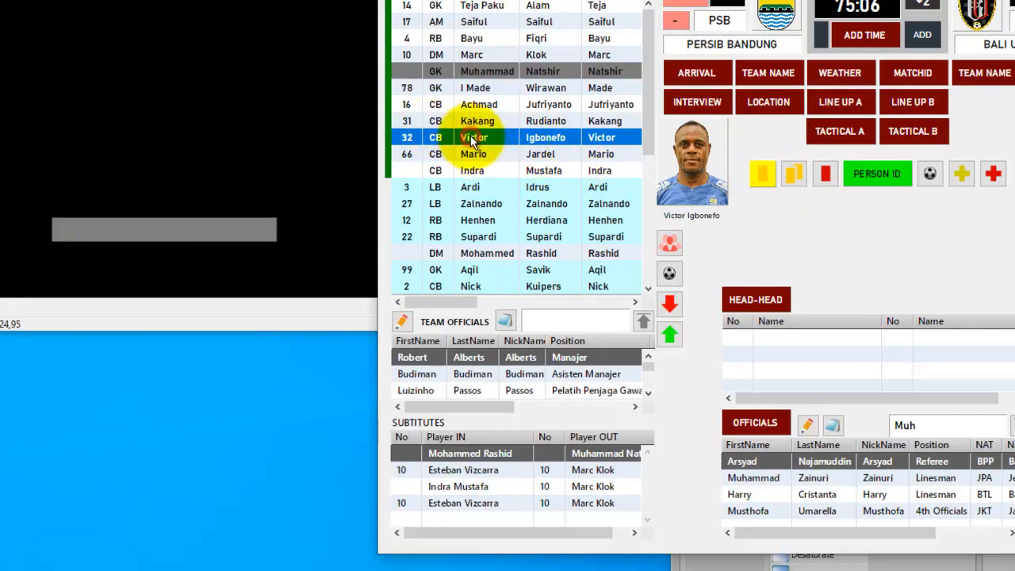
{"action": "left_click", "coordinate": [764, 180]}
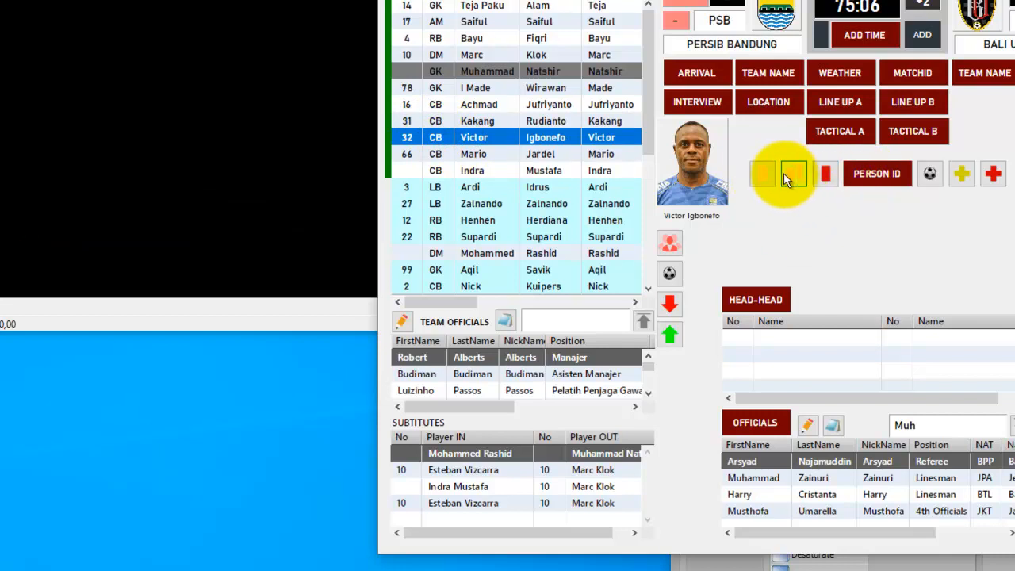
Select the unnumbered center-back, switch to the assistant manager, and show the assistant manager's 2nd Yellow Card graphic.
{"action": "left_click", "coordinate": [599, 171]}
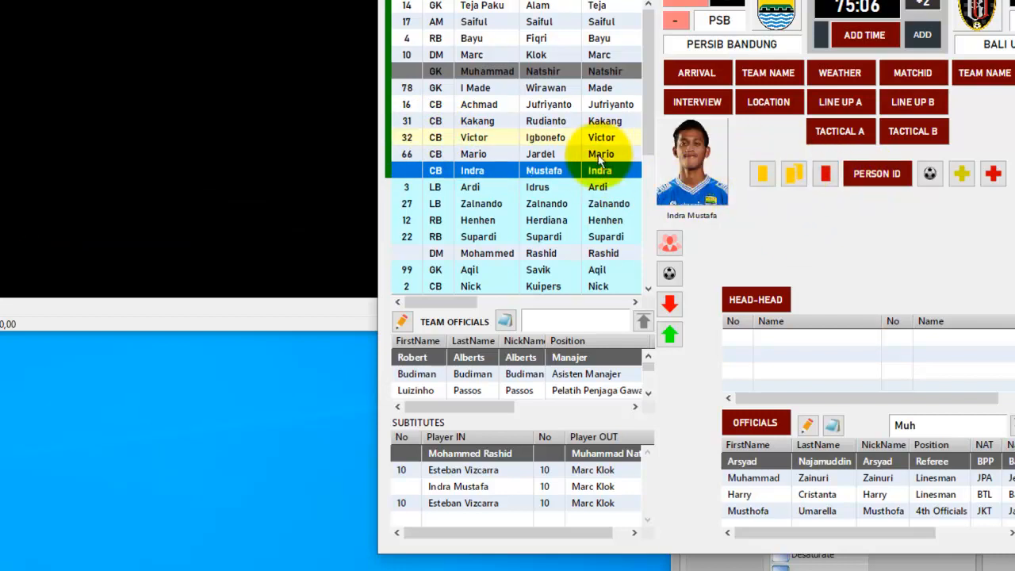
{"action": "left_click", "coordinate": [522, 374]}
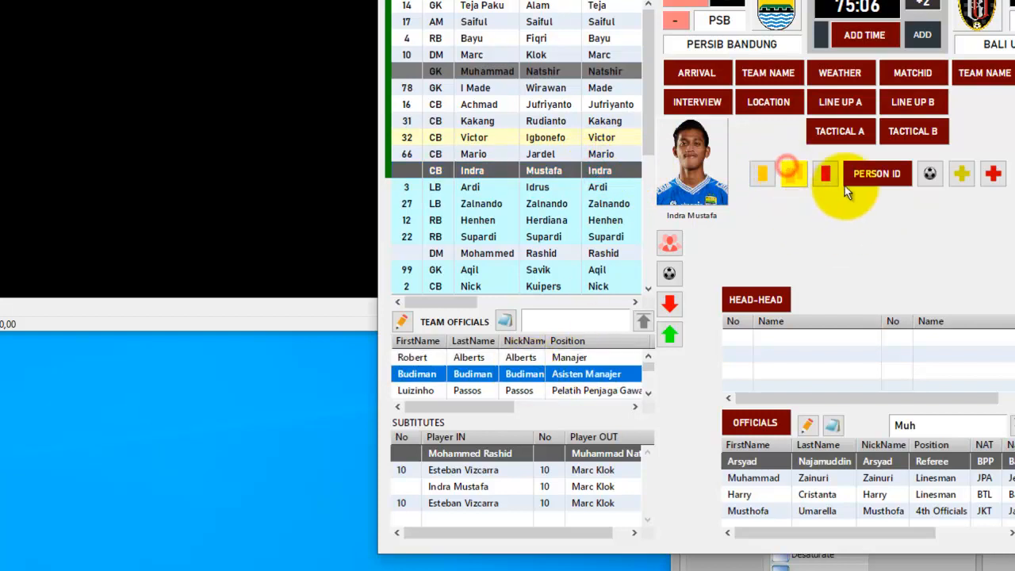
{"action": "left_click", "coordinate": [865, 173]}
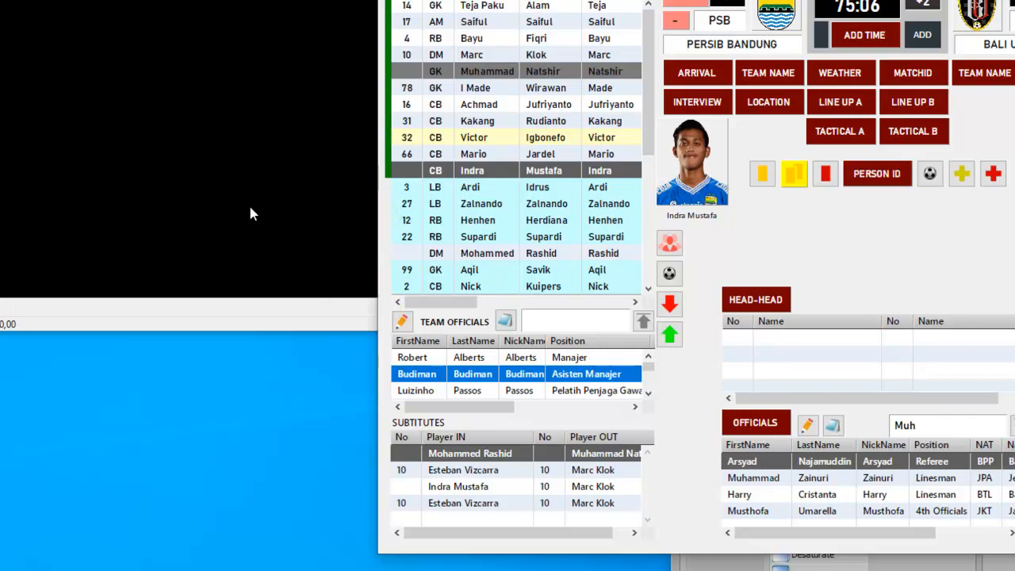
{"action": "key", "text": "space"}
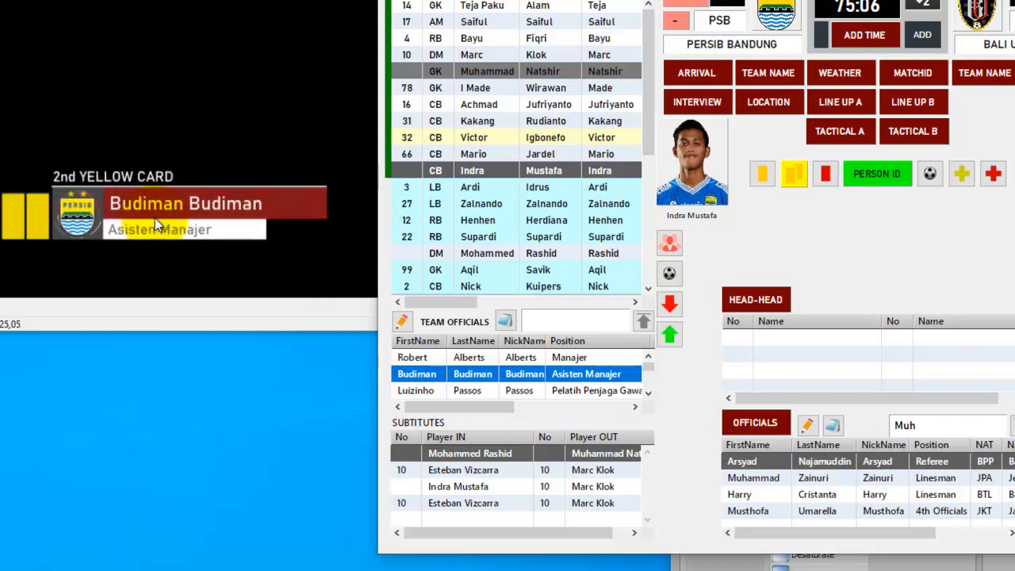
Select Persib Bandung's number 27, 32 and 16 players in turn and run card graphics for number 16 and the number 3 left-back.
{"action": "left_click", "coordinate": [522, 204]}
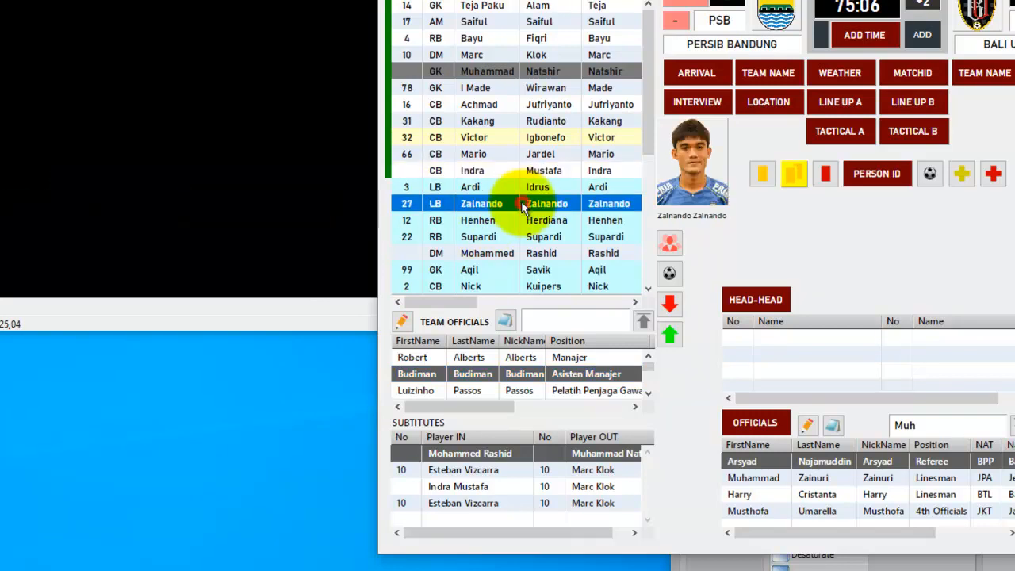
{"action": "left_click", "coordinate": [501, 136]}
{"action": "left_click", "coordinate": [485, 104]}
{"action": "key", "text": "space"}
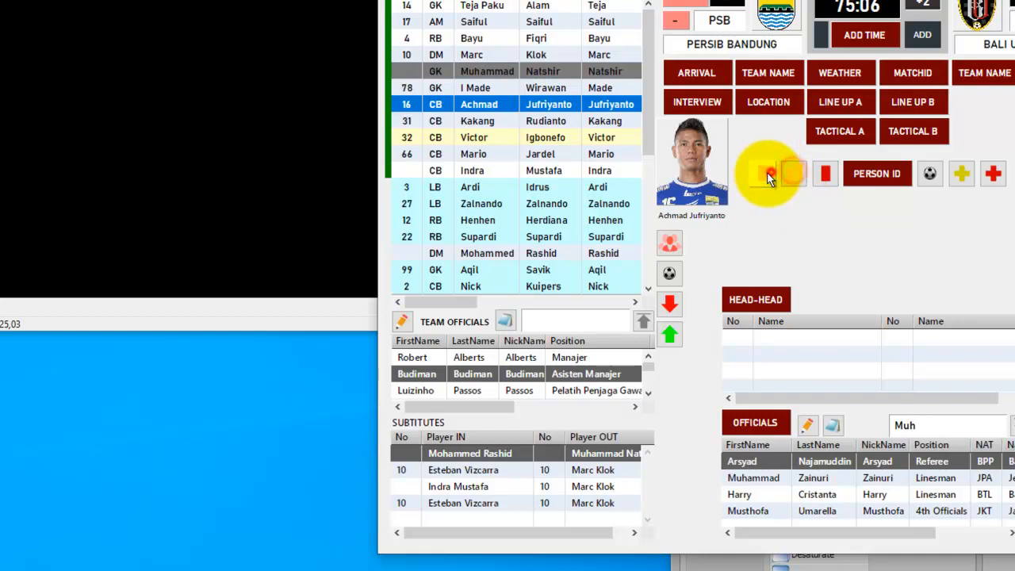
{"action": "left_click", "coordinate": [486, 187]}
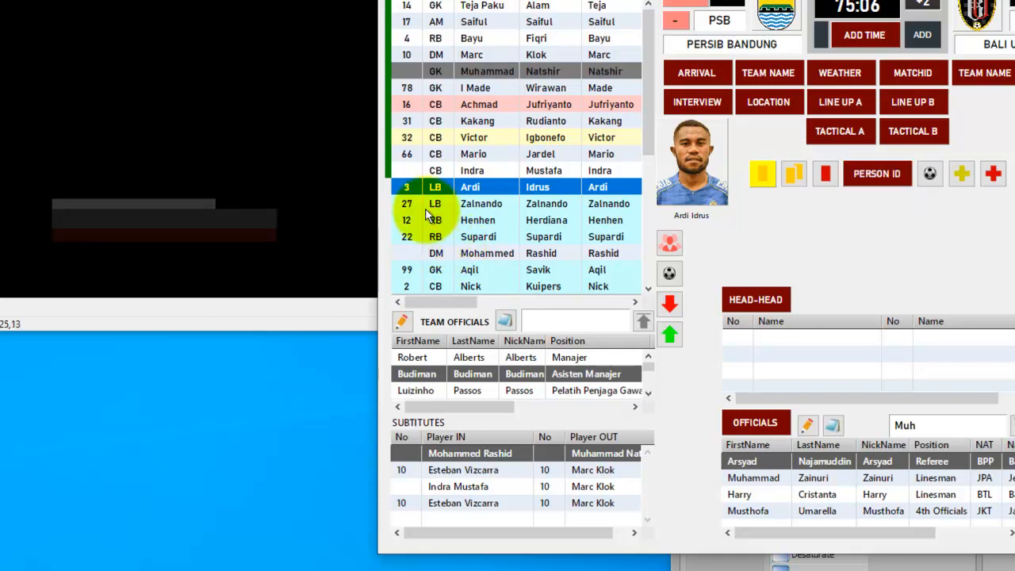
Show the first linesman's Person ID graphic, select the second substitution in the list and take the graphic off air.
{"action": "double_click", "coordinate": [833, 476]}
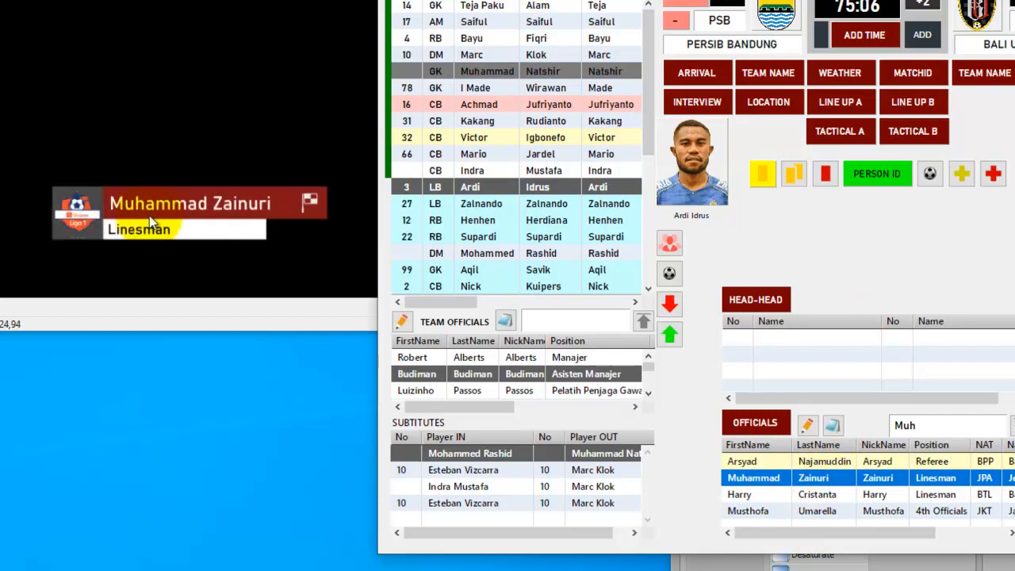
{"action": "left_click", "coordinate": [518, 468]}
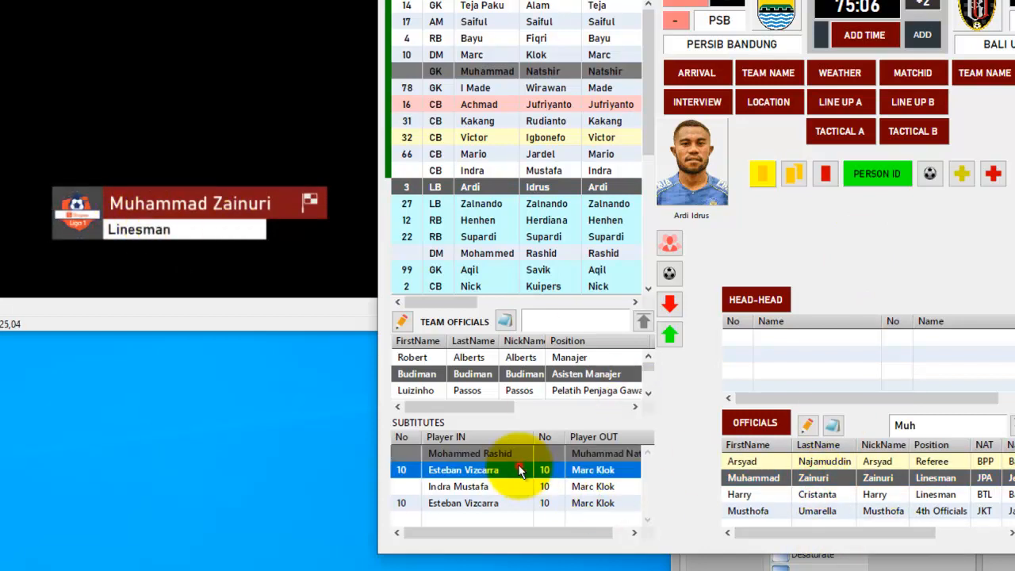
{"action": "left_click", "coordinate": [881, 176]}
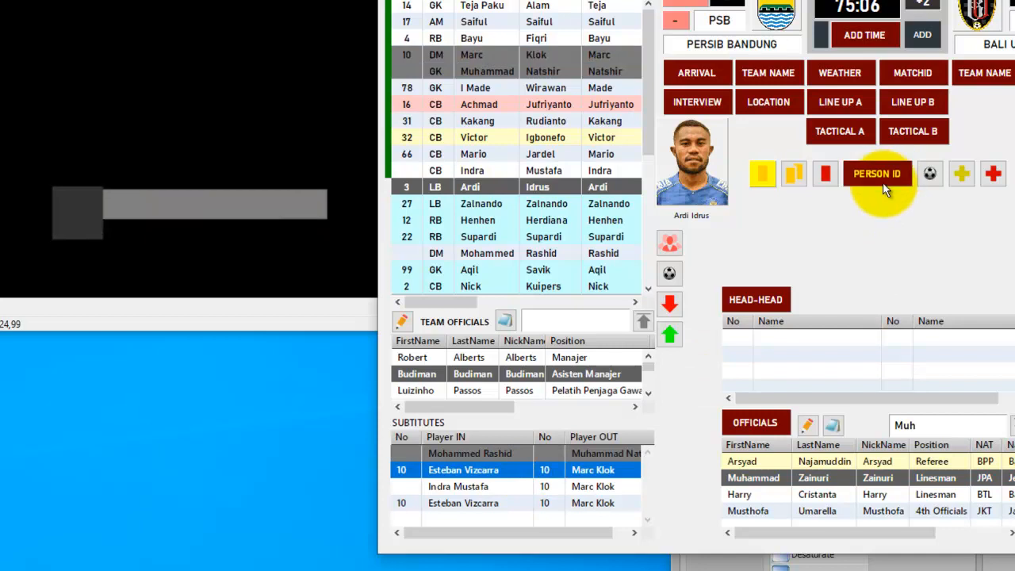
Show the substitution graphic for the second and fourth substitutions together and switch the selection to the third one.
{"action": "left_click", "coordinate": [498, 507]}
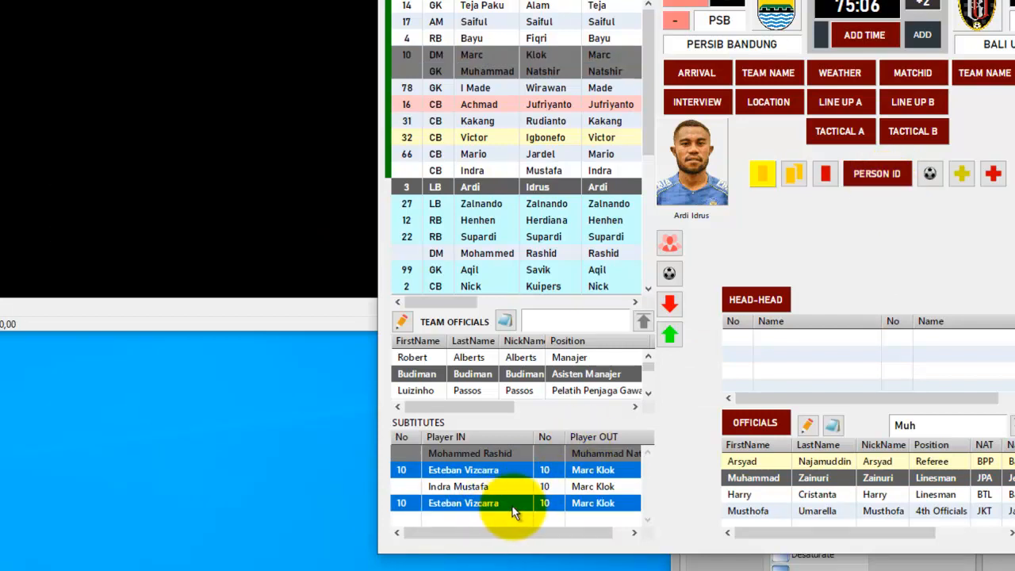
{"action": "double_click", "coordinate": [512, 508]}
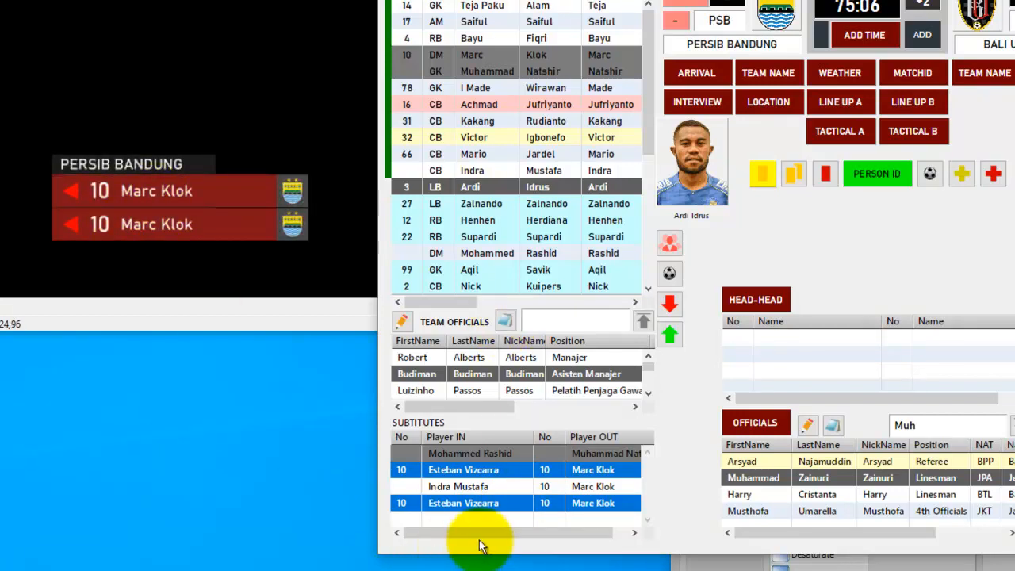
{"action": "left_click", "coordinate": [584, 488]}
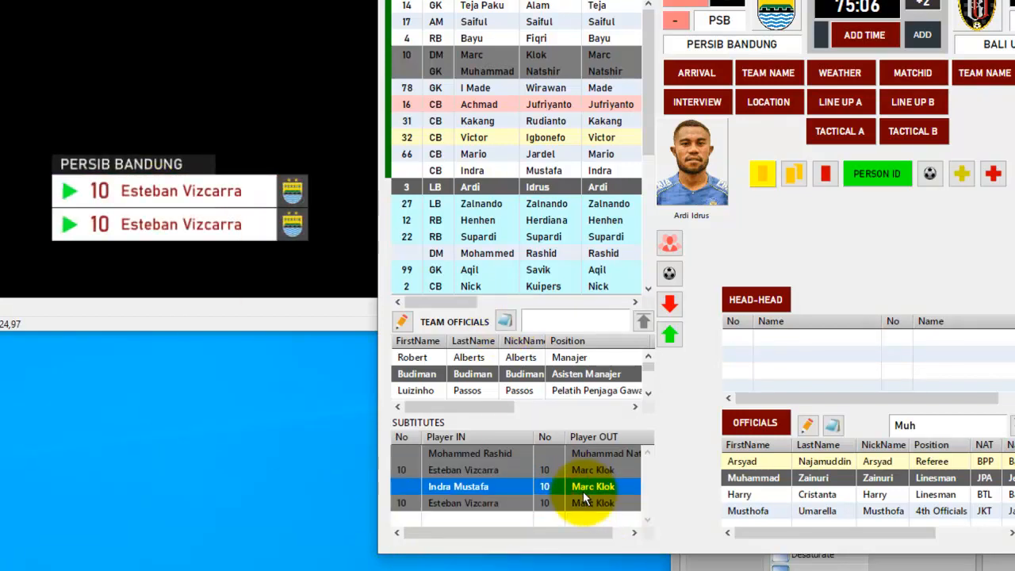
Select the first and third Persib Bandung substitutions together and show their two-player substitution graphic.
{"action": "left_click", "coordinate": [524, 488]}
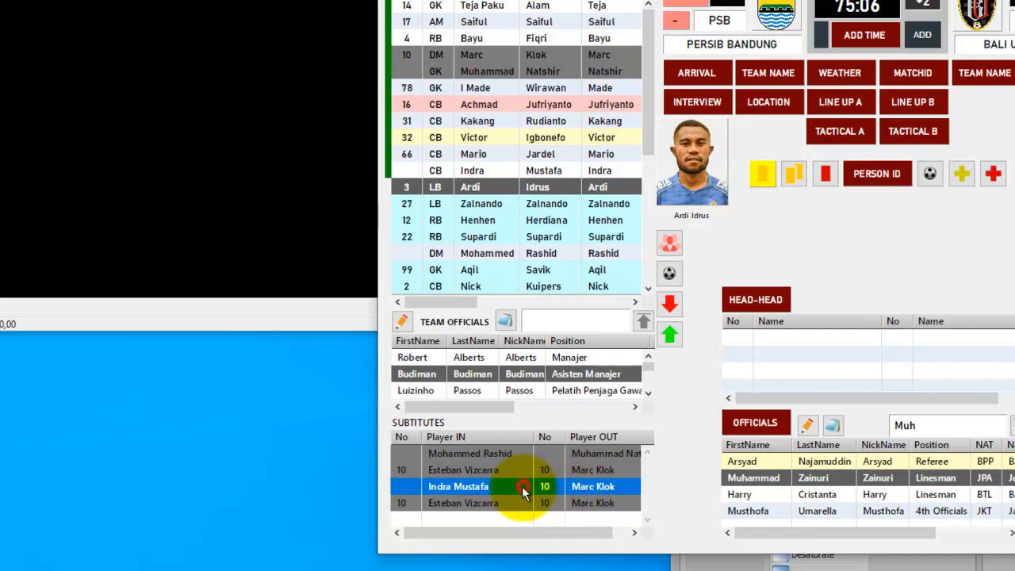
{"action": "left_click", "coordinate": [470, 453], "text": "ctrl"}
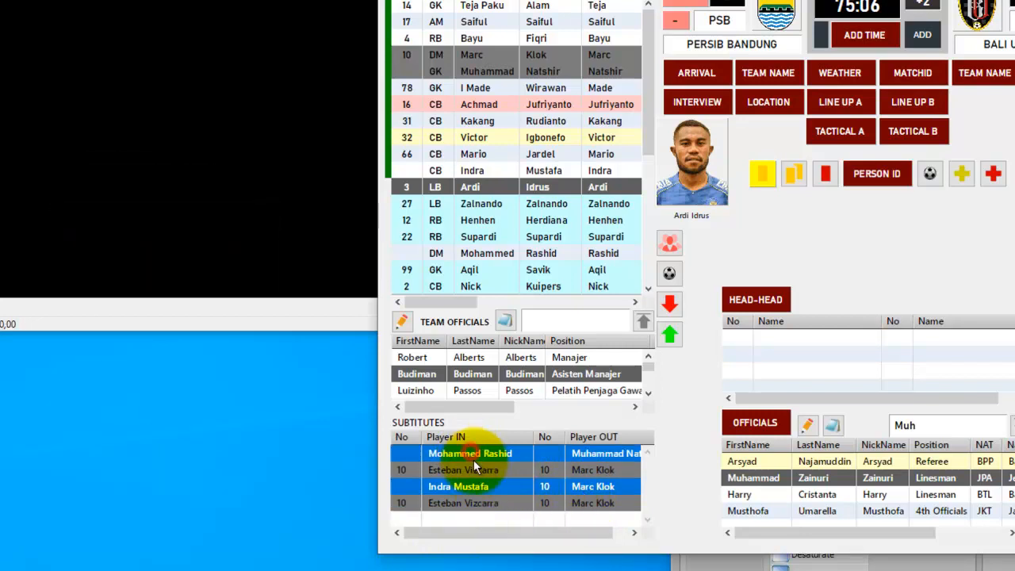
{"action": "left_click", "coordinate": [547, 511]}
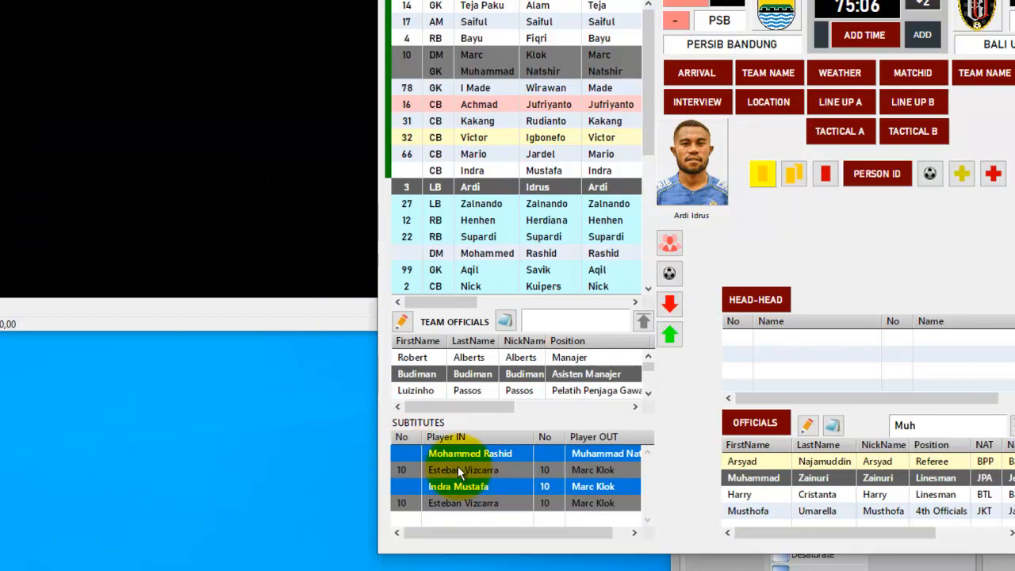
{"action": "key", "text": "space"}
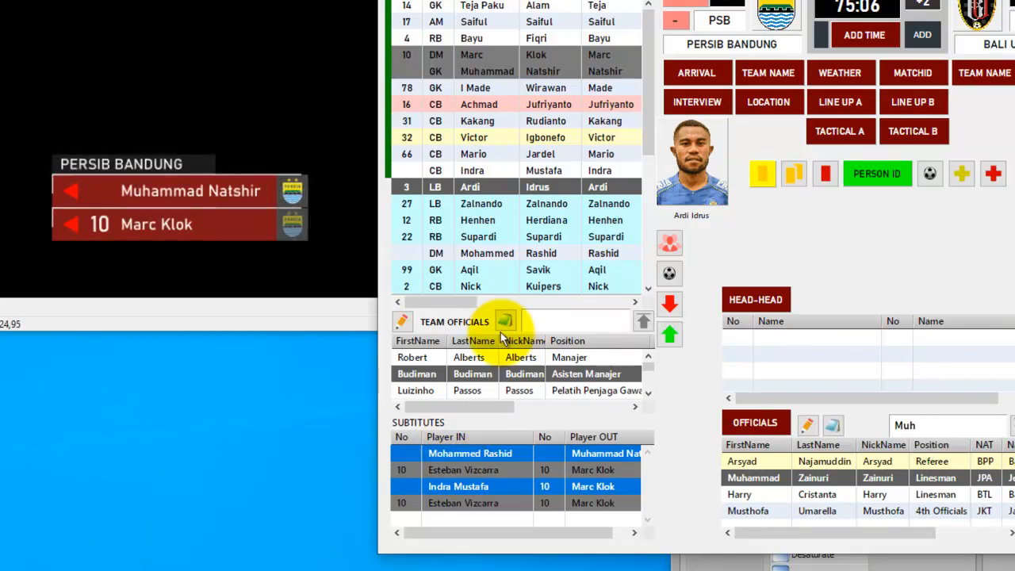
Add the second substitution to the selection, show the three-player substitution graphic, and reselect the first three substitutions.
{"action": "left_click", "coordinate": [477, 469], "text": "ctrl"}
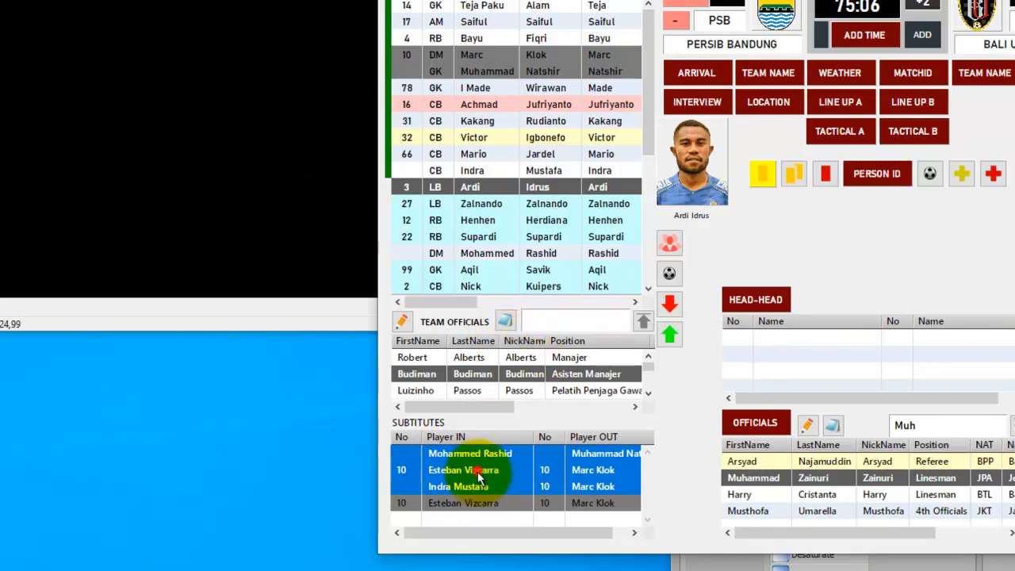
{"action": "key", "text": "space"}
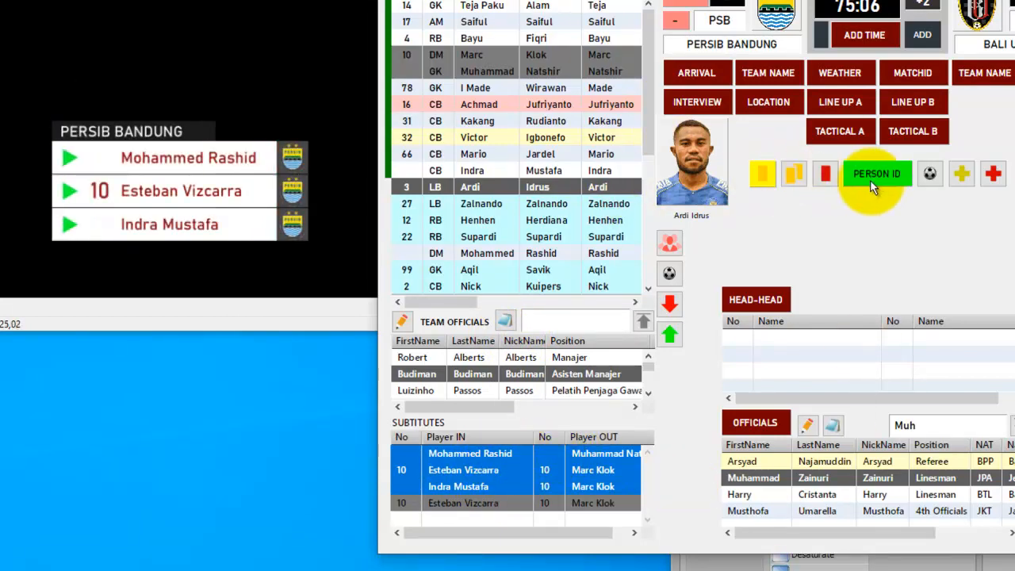
{"action": "left_click", "coordinate": [468, 454]}
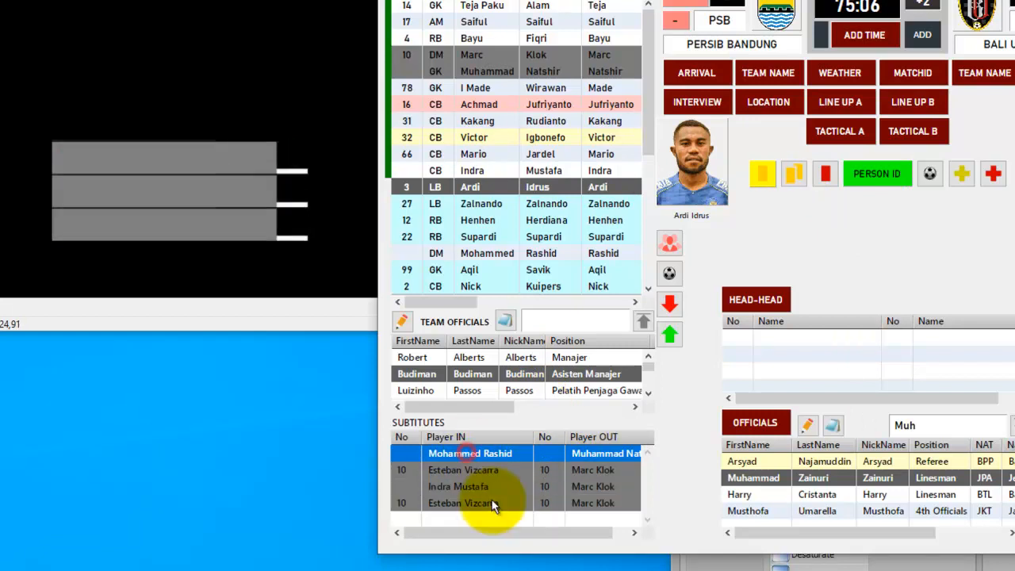
{"action": "left_click", "coordinate": [476, 467], "text": "ctrl"}
{"action": "left_click", "coordinate": [480, 488], "text": "ctrl"}
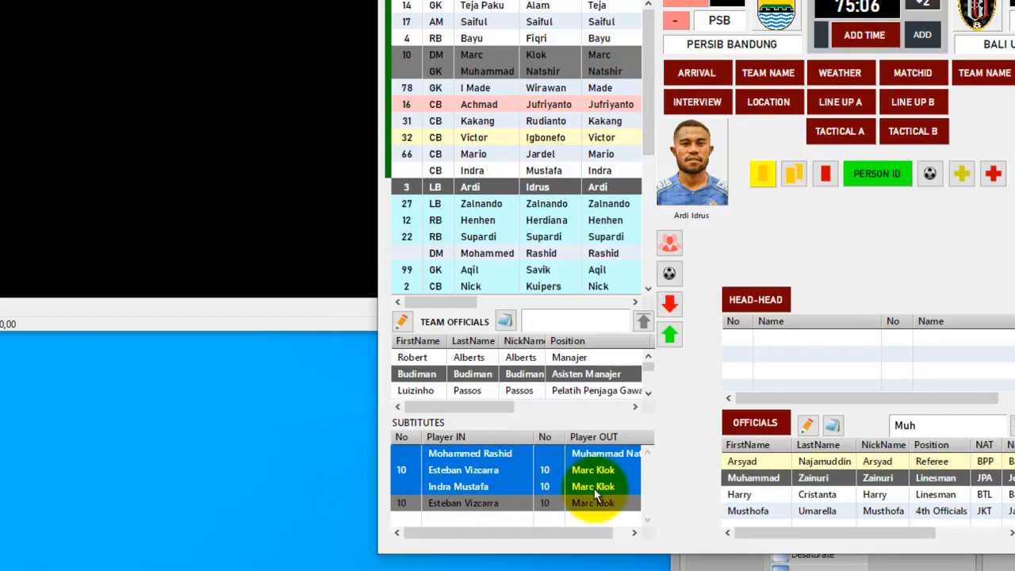
Switch to the playout program, look at the fouls and Subtitute1 items in its sequence, and return to the broadcast controller.
{"action": "left_click", "coordinate": [841, 564]}
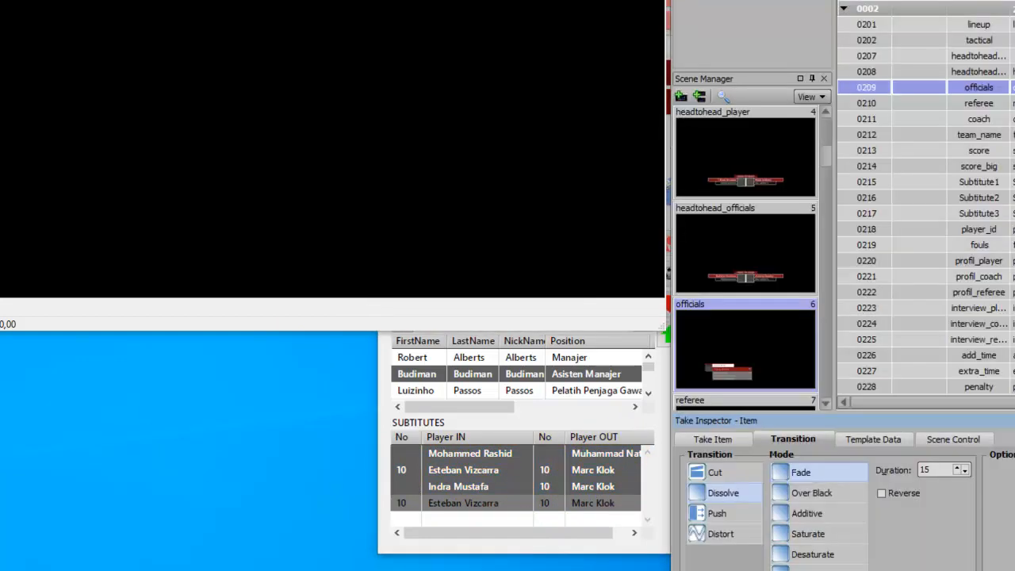
{"action": "left_click_drag", "start_coordinate": [1003, 0], "coordinate": [226, 16]}
{"action": "left_click", "coordinate": [219, 413]}
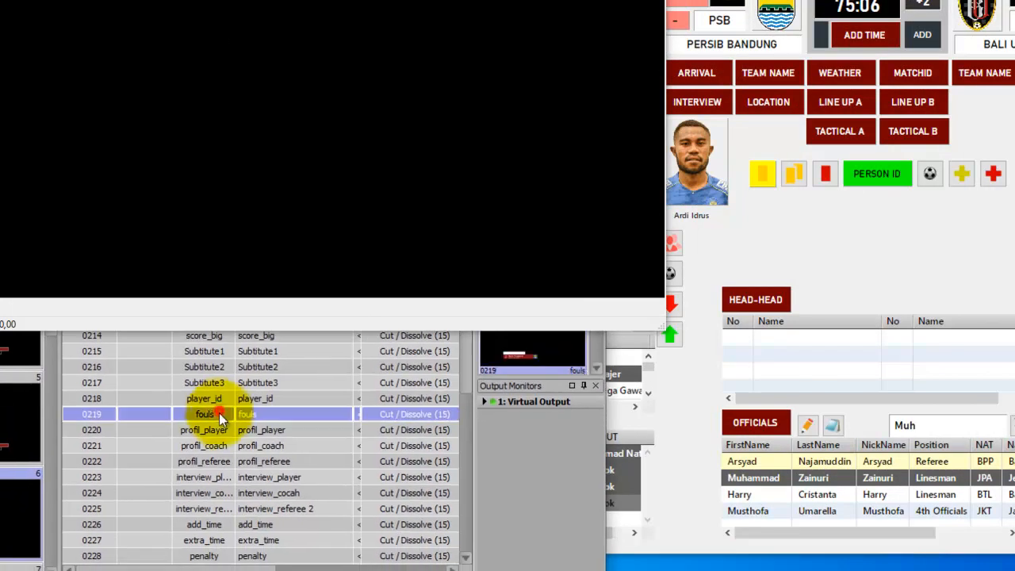
{"action": "left_click", "coordinate": [175, 347]}
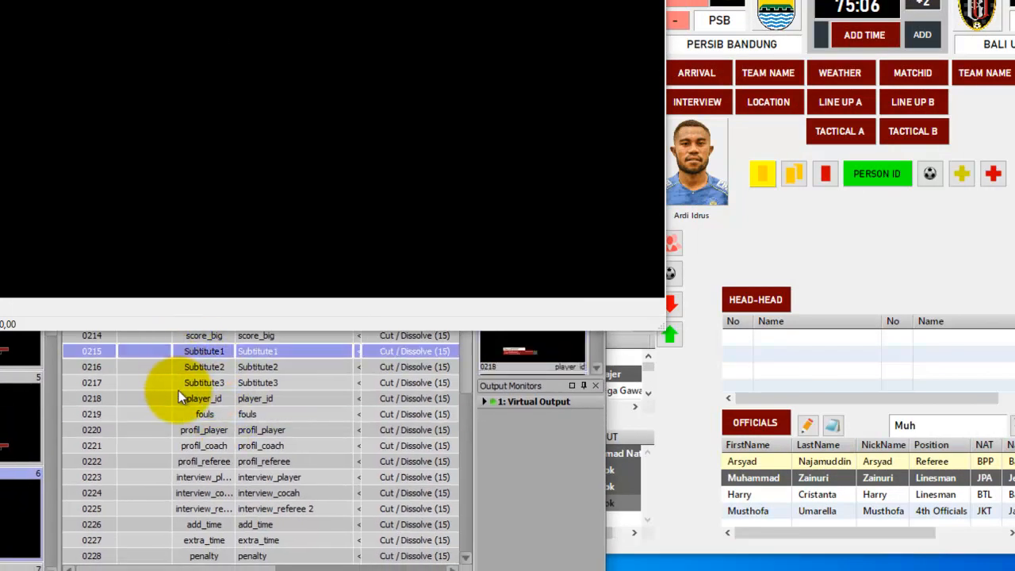
{"action": "left_click", "coordinate": [880, 248]}
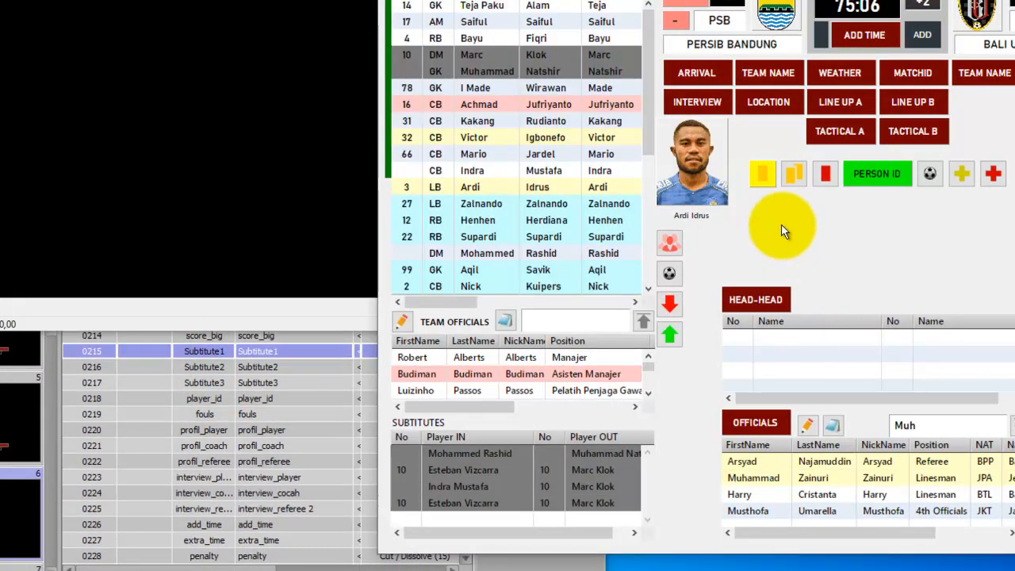
Select the first three Persib Bandung substitutions and run their three-player substitution graphic on and off air.
{"action": "left_click", "coordinate": [497, 453]}
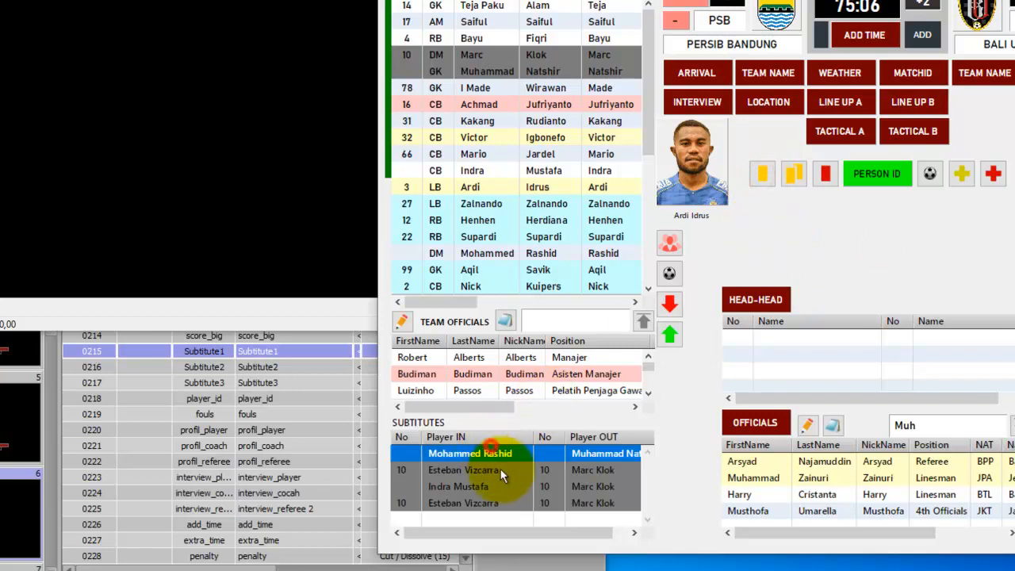
{"action": "left_click", "coordinate": [492, 470], "text": "shift"}
{"action": "left_click", "coordinate": [469, 486], "text": "shift"}
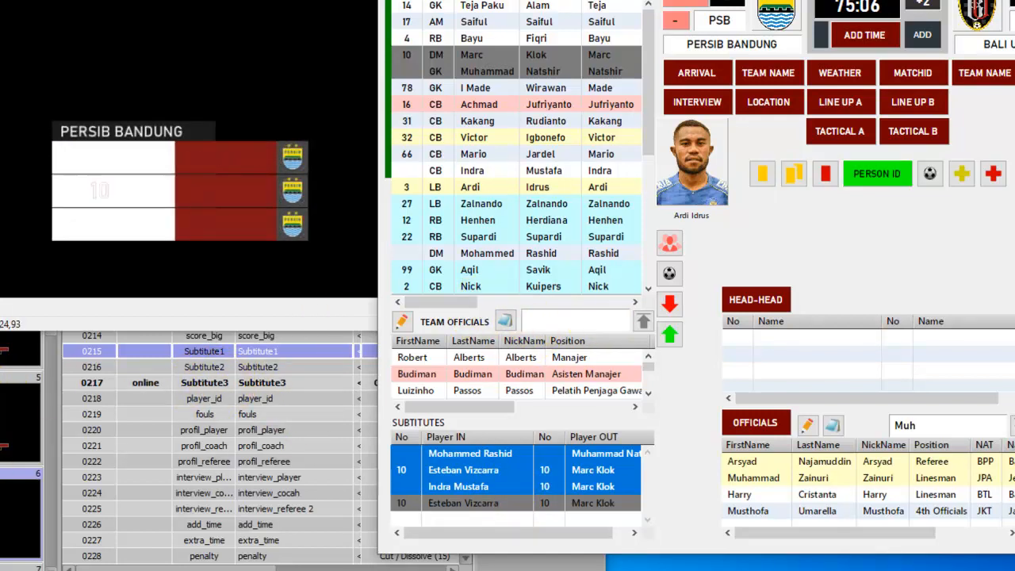
{"action": "left_click", "coordinate": [869, 179]}
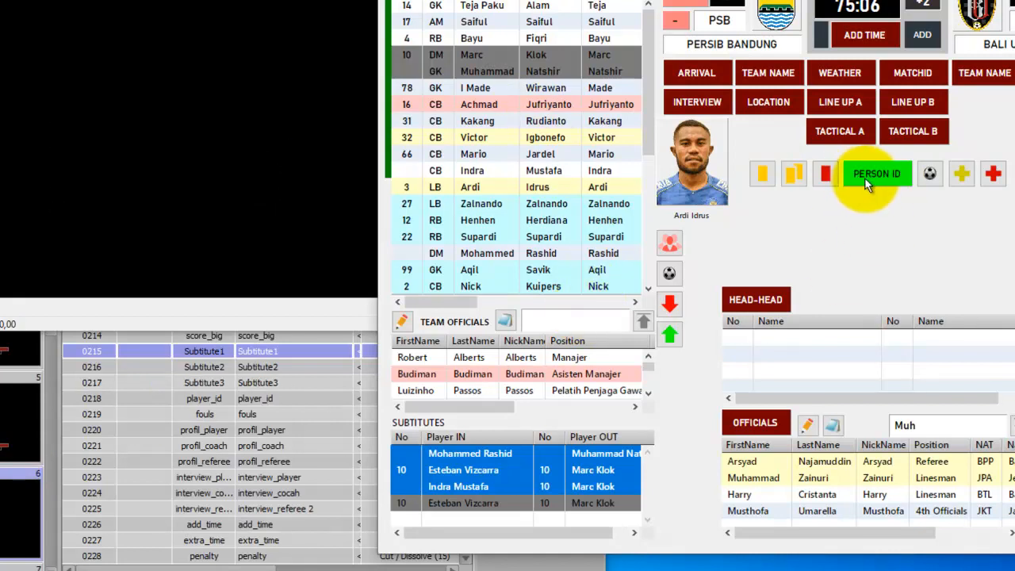
Run the three-player substitution graphic off and on air, and show it again with the goal scorer option enabled.
{"action": "left_click", "coordinate": [869, 181]}
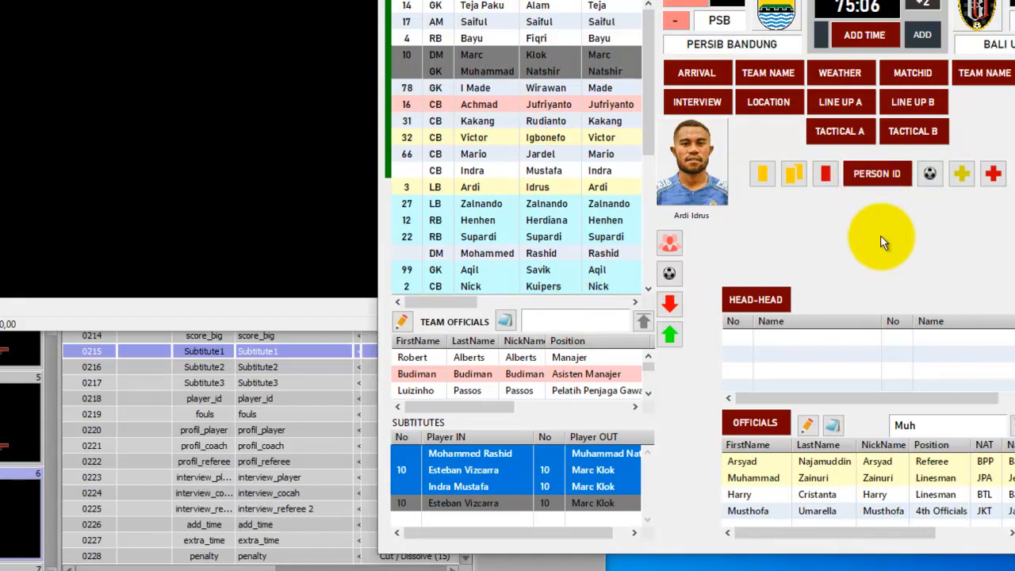
{"action": "left_click", "coordinate": [889, 178]}
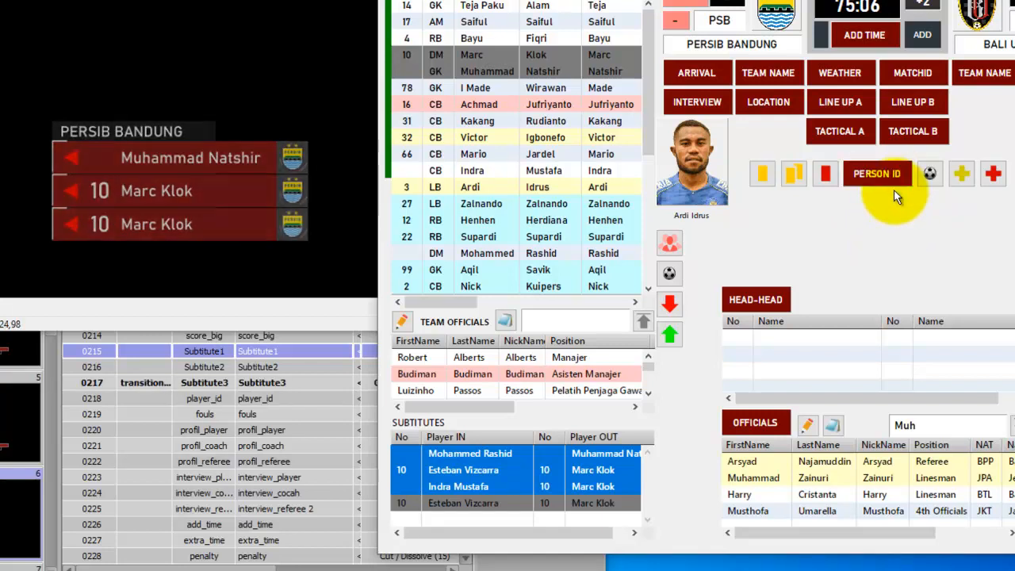
{"action": "left_click", "coordinate": [930, 175]}
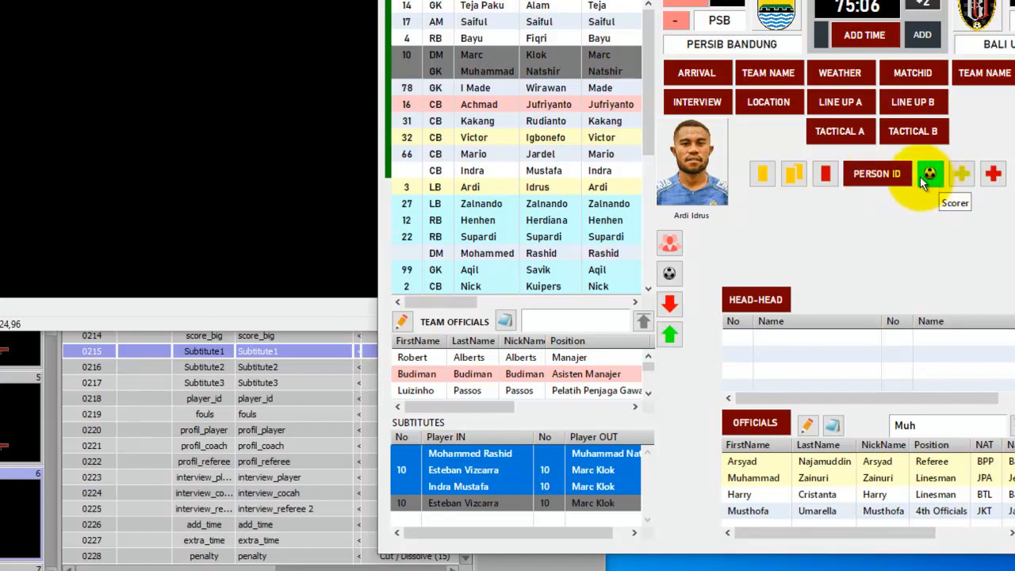
{"action": "left_click", "coordinate": [877, 180]}
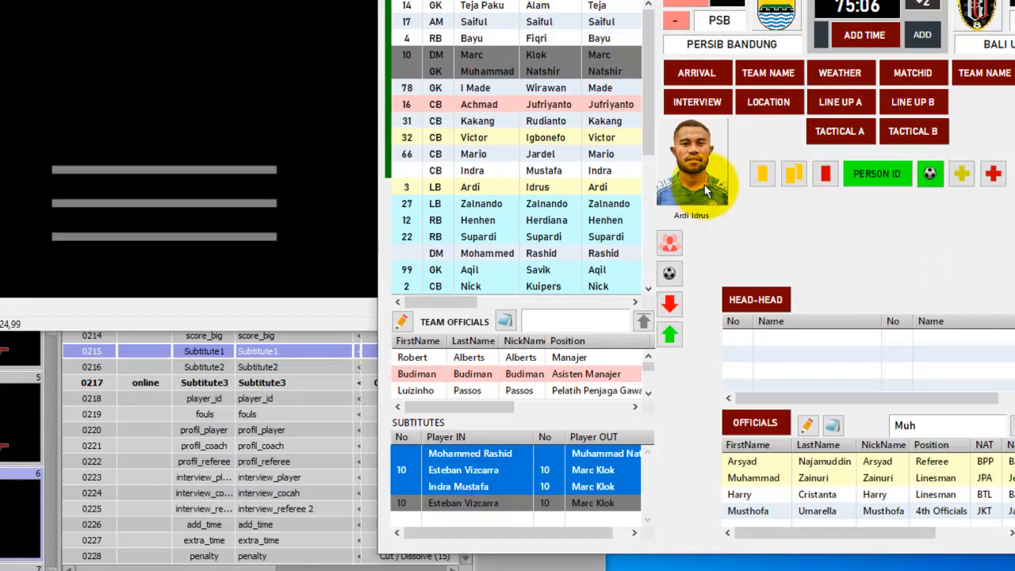
Clear the multiple substitution selection, select the number 32 Persib Bandung player, and show the goal scorer graphic for that player.
{"action": "left_click", "coordinate": [546, 453]}
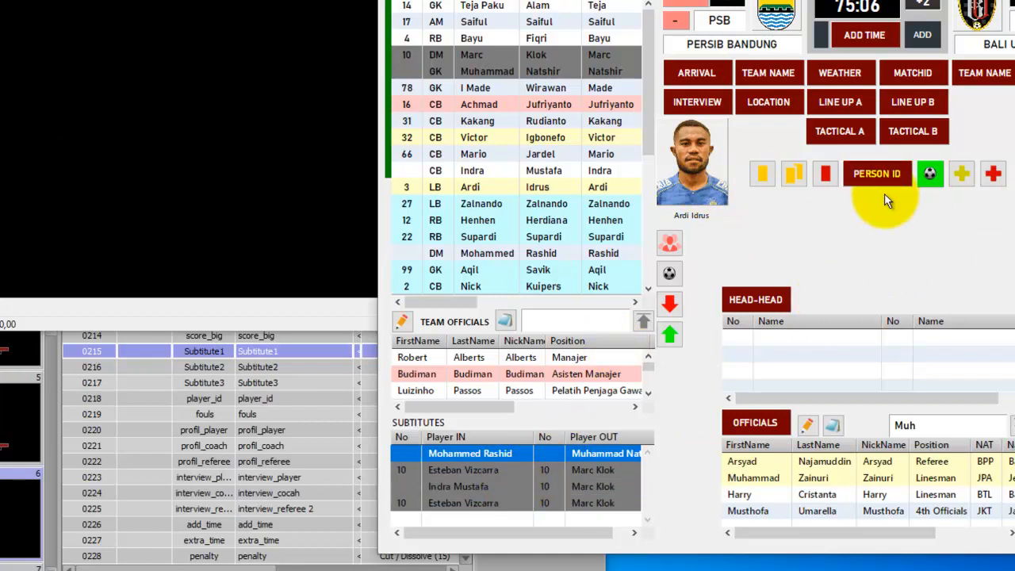
{"action": "left_click", "coordinate": [532, 189]}
{"action": "left_click", "coordinate": [536, 154]}
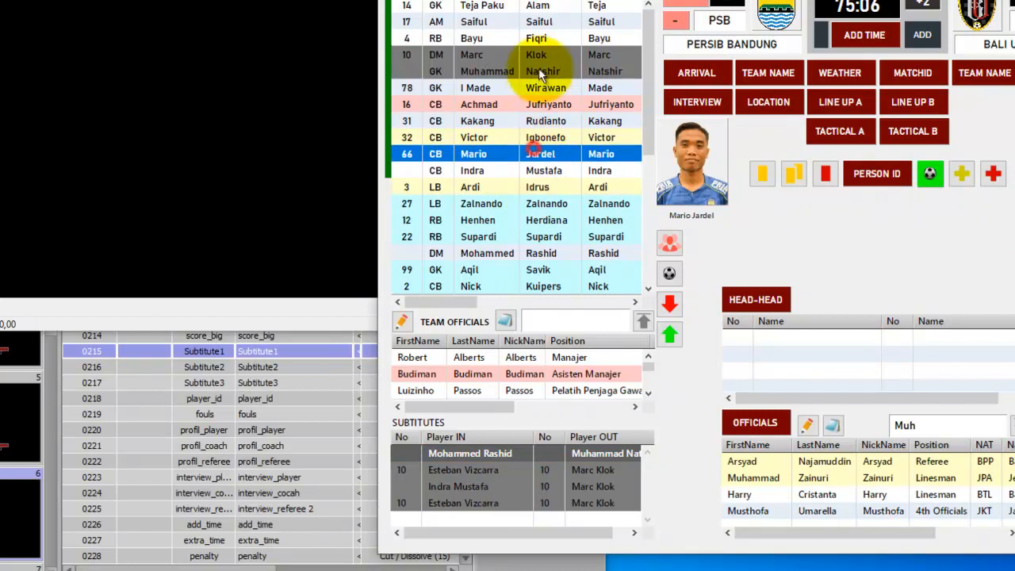
{"action": "left_click", "coordinate": [540, 71]}
{"action": "left_click", "coordinate": [529, 137]}
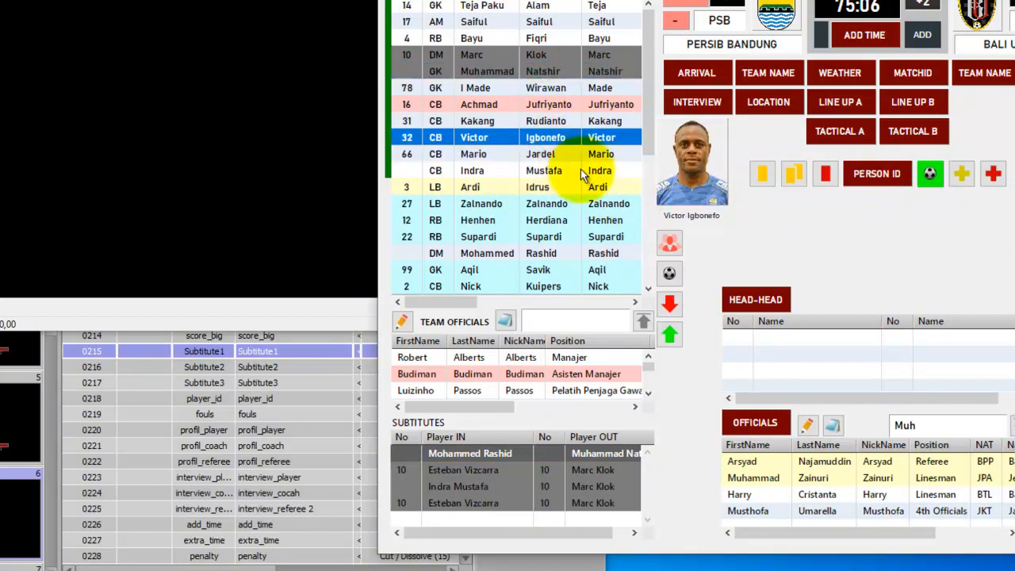
{"action": "left_click", "coordinate": [929, 176]}
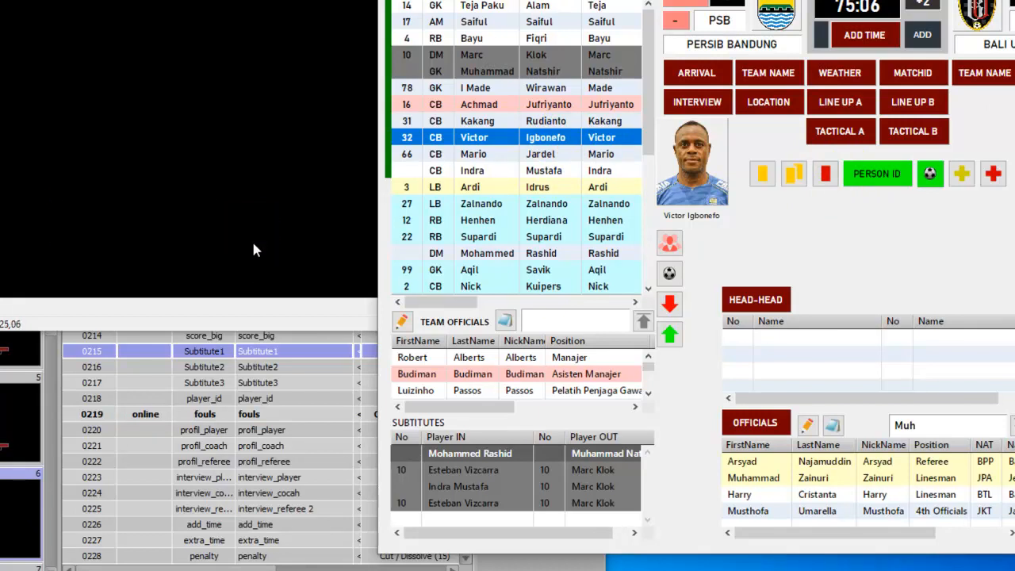
Turn off the goal scorer option and run the number 32 player's plain Person ID graphic on and off air.
{"action": "left_click", "coordinate": [768, 291]}
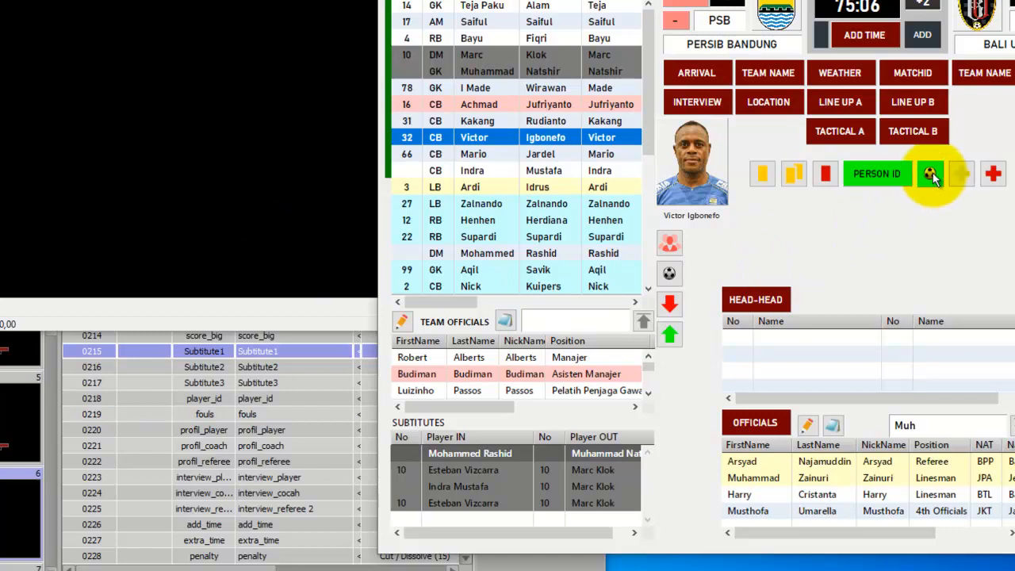
{"action": "left_click", "coordinate": [465, 140]}
{"action": "double_click", "coordinate": [464, 137]}
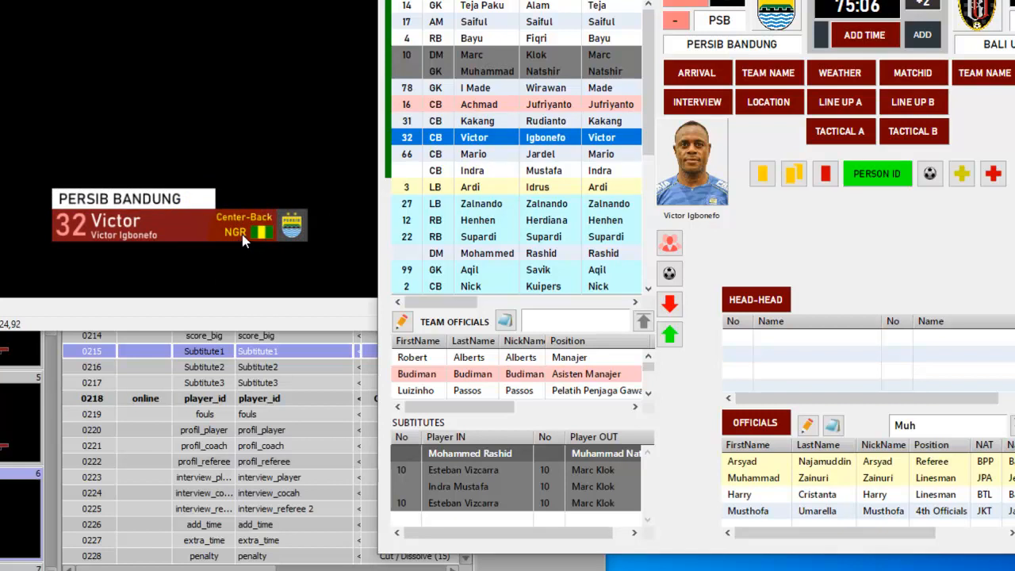
{"action": "left_click", "coordinate": [888, 175]}
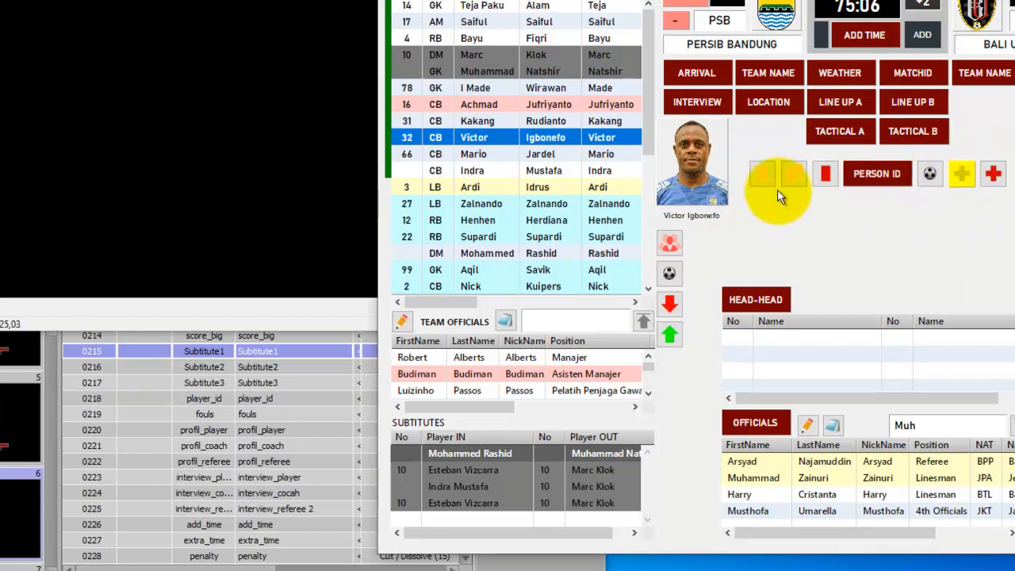
Run the number 32 player's Person ID graphic with the yellow-cross and red-cross injury options.
{"action": "left_click", "coordinate": [880, 186]}
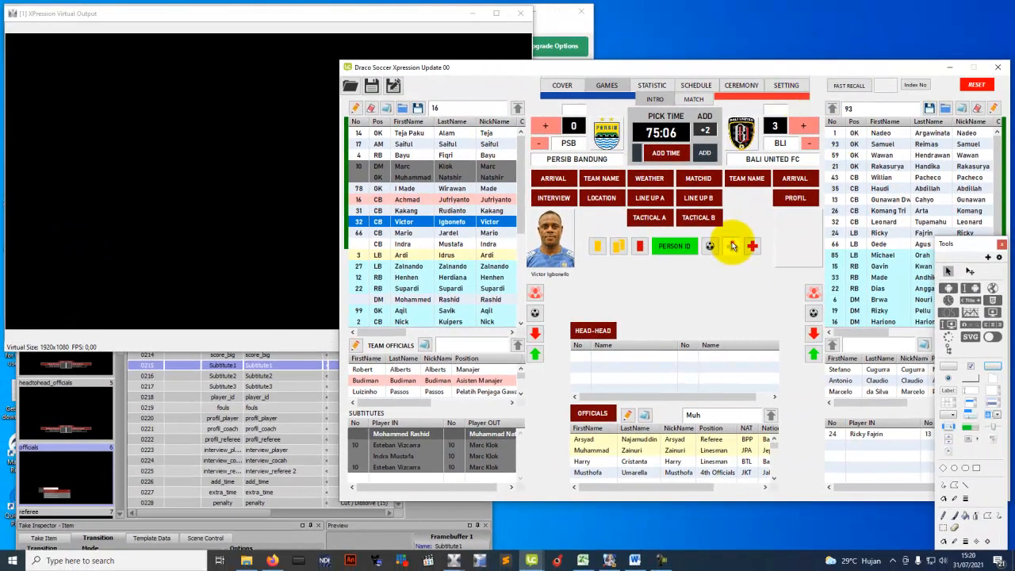
{"action": "left_click", "coordinate": [752, 246]}
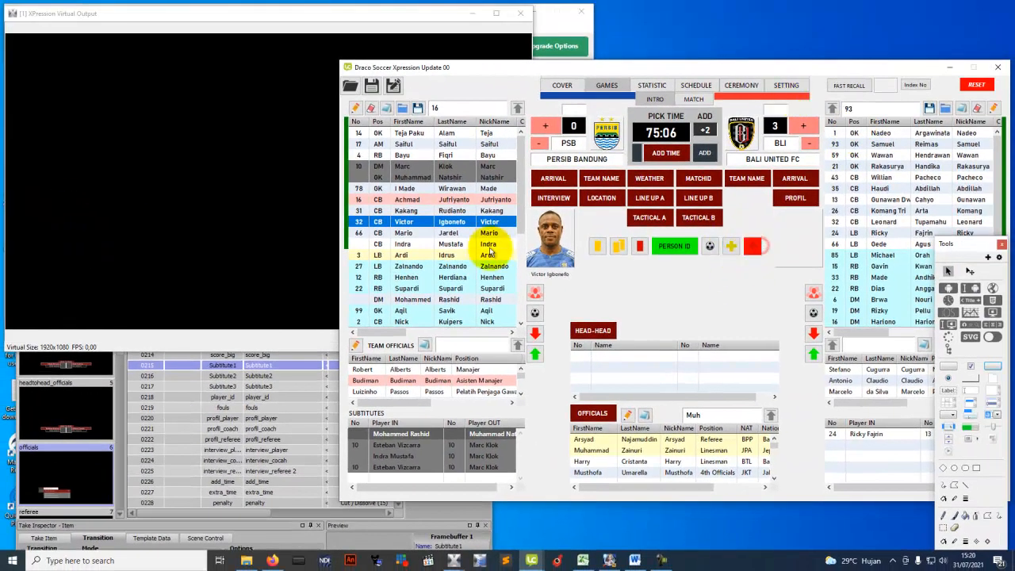
{"action": "left_click", "coordinate": [672, 248]}
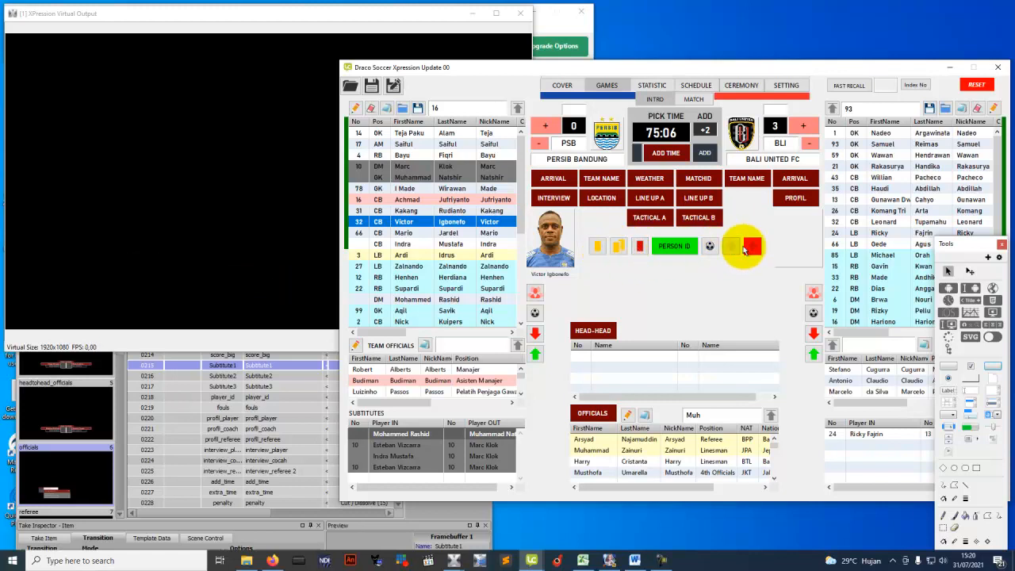
Take the injury graphic off air and show the number 32 player's graphic as goal scorer.
{"action": "left_click", "coordinate": [666, 248]}
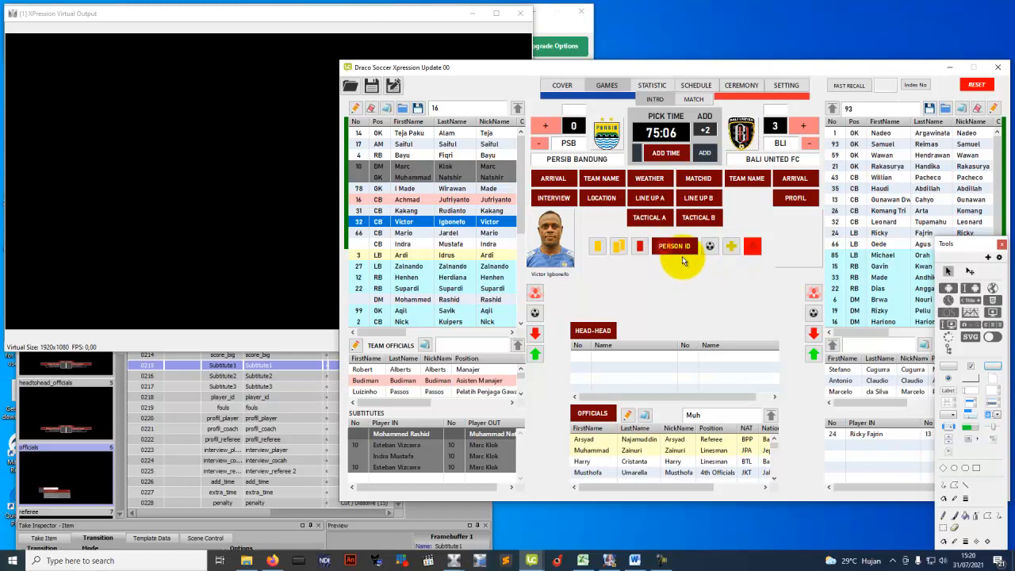
{"action": "left_click", "coordinate": [710, 246]}
{"action": "left_click", "coordinate": [665, 248]}
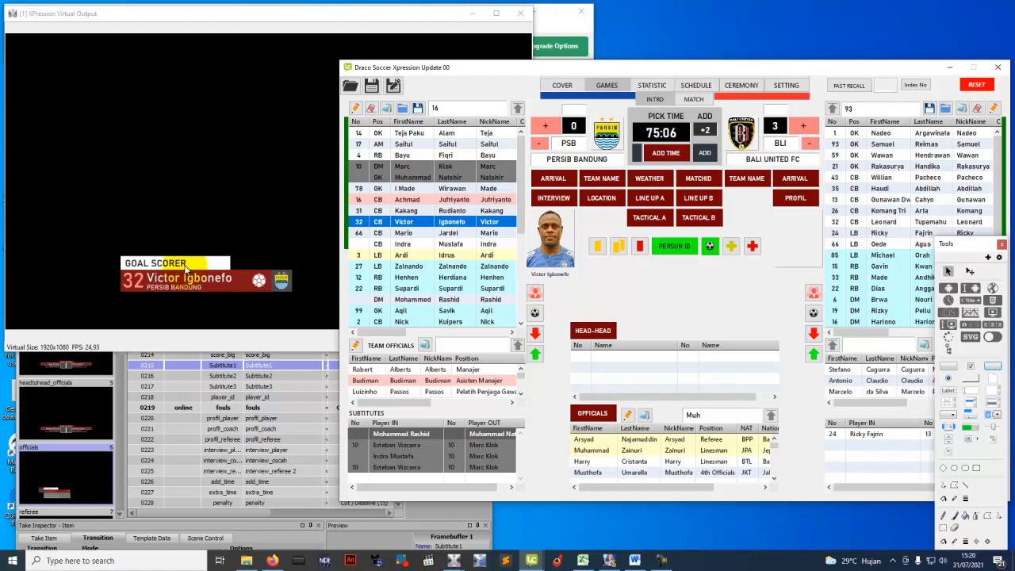
Open the settings and look through the terms and titles for the foul, card, goal scorer and injury captions.
{"action": "left_click", "coordinate": [785, 85]}
{"action": "left_click", "coordinate": [385, 151]}
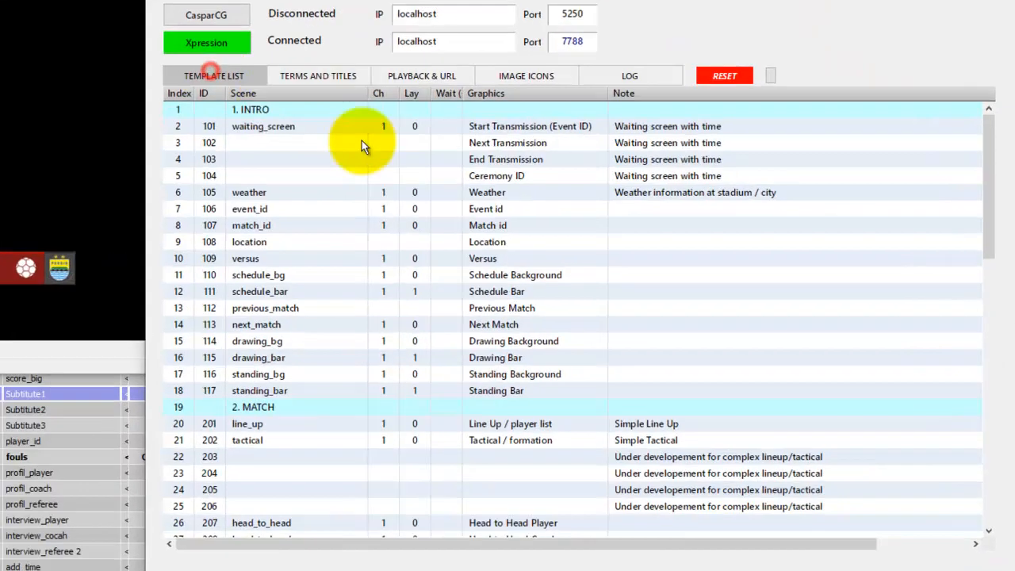
{"action": "left_click", "coordinate": [575, 241]}
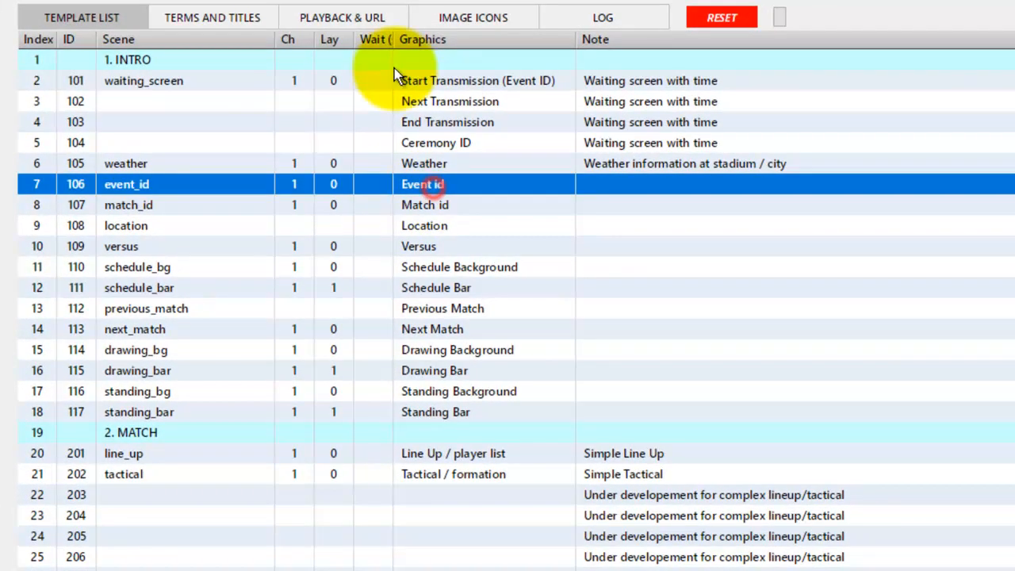
{"action": "left_click", "coordinate": [236, 16]}
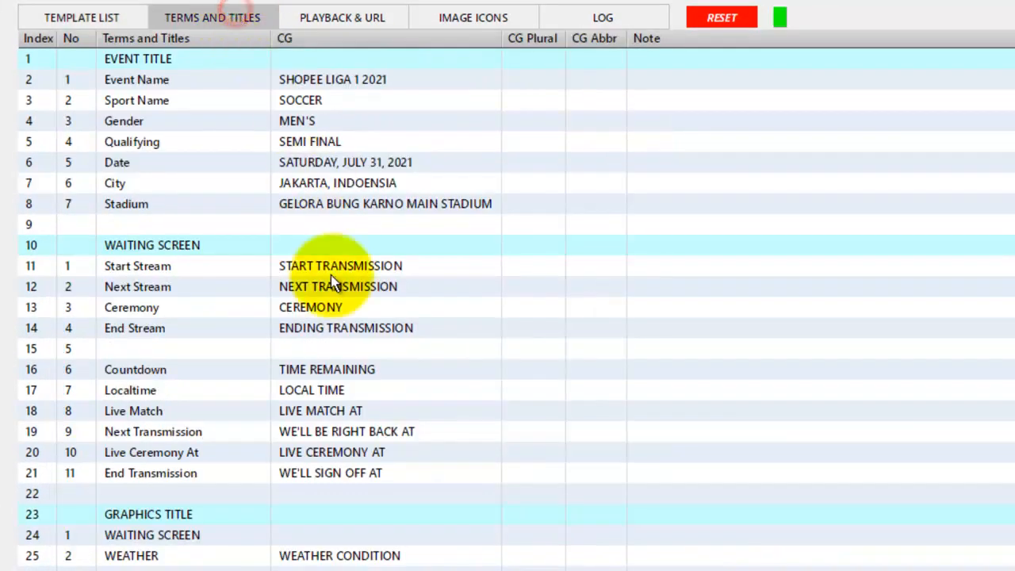
{"action": "scroll", "coordinate": [330, 332], "scroll_direction": "down", "scroll_amount": 6}
{"action": "scroll", "coordinate": [330, 332], "scroll_direction": "down", "scroll_amount": 15}
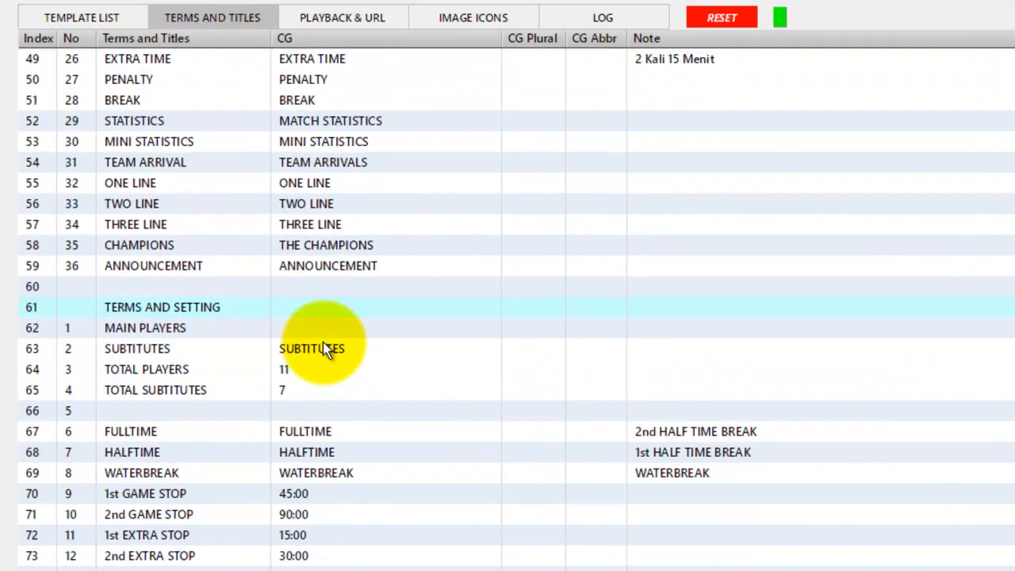
{"action": "scroll", "coordinate": [327, 341], "scroll_direction": "down", "scroll_amount": 7}
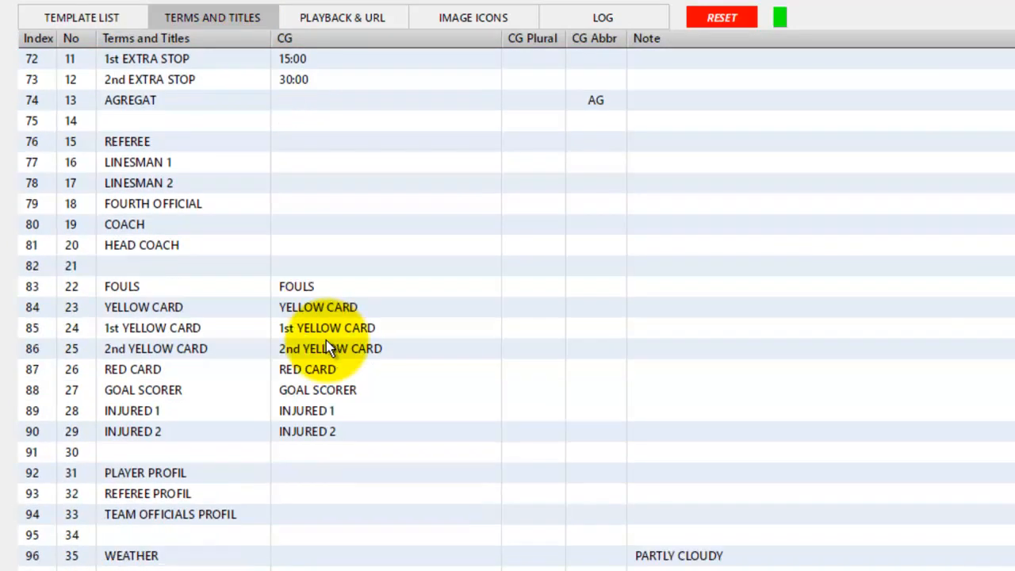
{"action": "scroll", "coordinate": [327, 347], "scroll_direction": "down", "scroll_amount": 2}
{"action": "scroll", "coordinate": [328, 348], "scroll_direction": "up", "scroll_amount": 6}
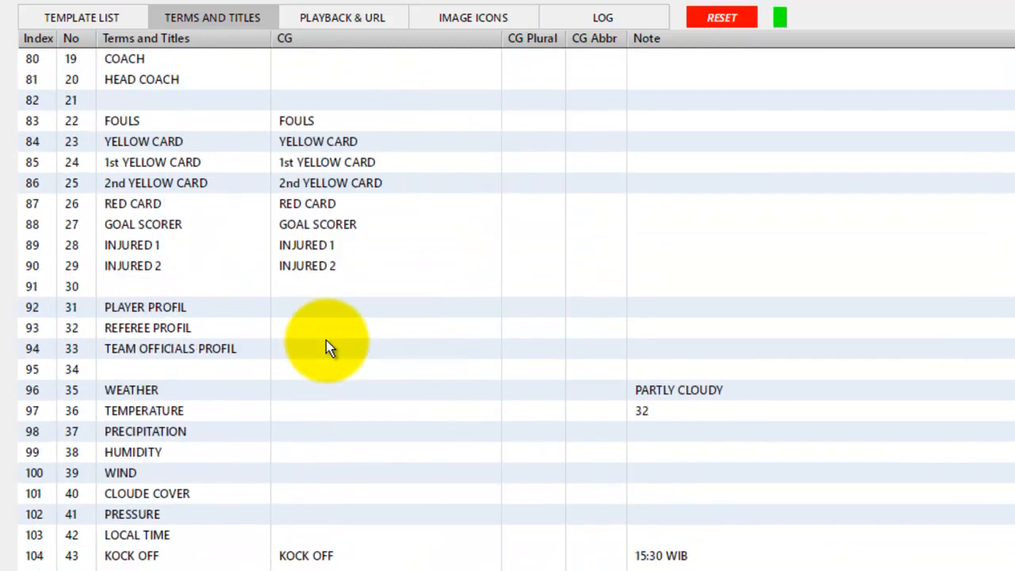
{"action": "scroll", "coordinate": [326, 342], "scroll_direction": "up", "scroll_amount": 1}
{"action": "scroll", "coordinate": [326, 342], "scroll_direction": "down", "scroll_amount": 1}
Examine the captions for fouls, yellow card, 1st yellow card, 2nd yellow card and red card one by one.
{"action": "left_click", "coordinate": [326, 342]}
{"action": "left_click", "coordinate": [315, 289]}
{"action": "left_click", "coordinate": [326, 310]}
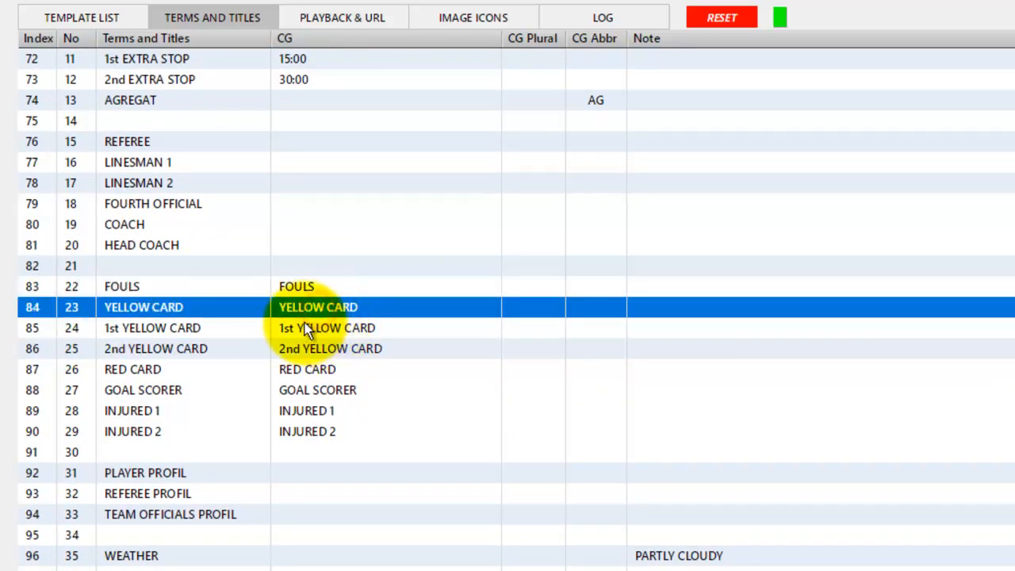
{"action": "left_click", "coordinate": [307, 326]}
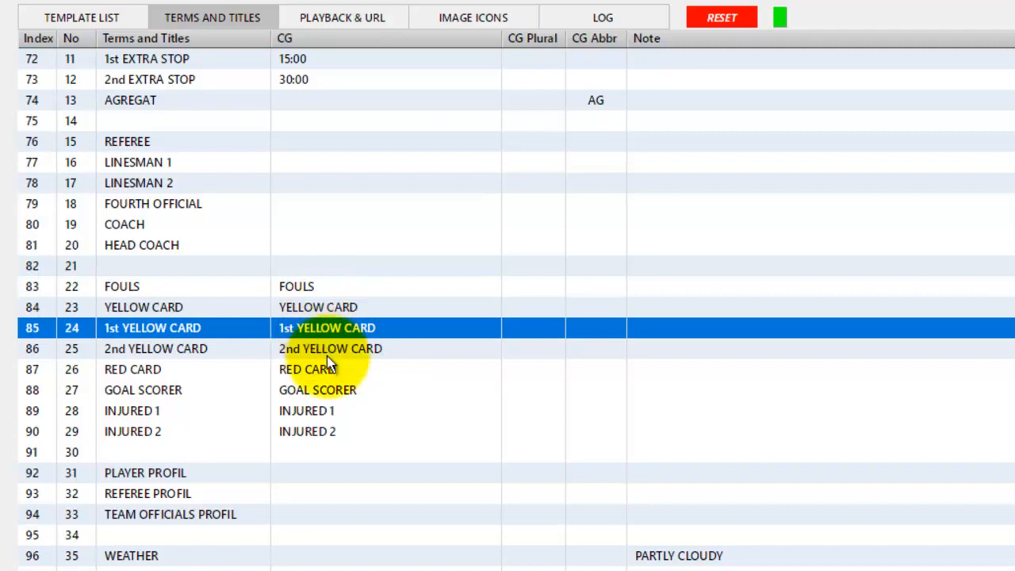
{"action": "left_click", "coordinate": [349, 354]}
{"action": "left_click", "coordinate": [326, 371]}
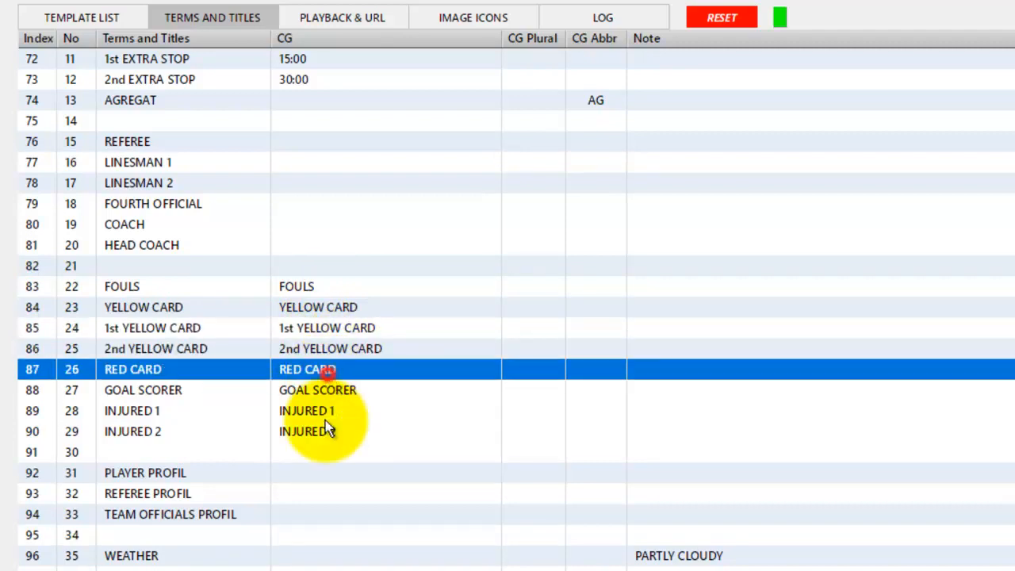
Change the CG caption of the GOAL SCORER term to PENCETAK GOL.
{"action": "left_click", "coordinate": [318, 390]}
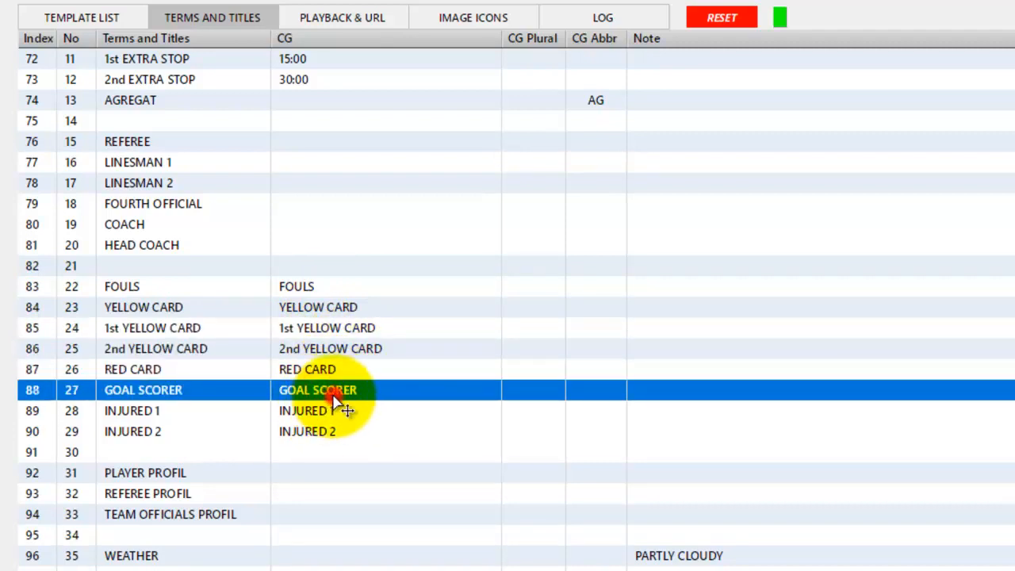
{"action": "left_click", "coordinate": [330, 389]}
{"action": "left_click_drag", "start_coordinate": [393, 387], "coordinate": [95, 391]}
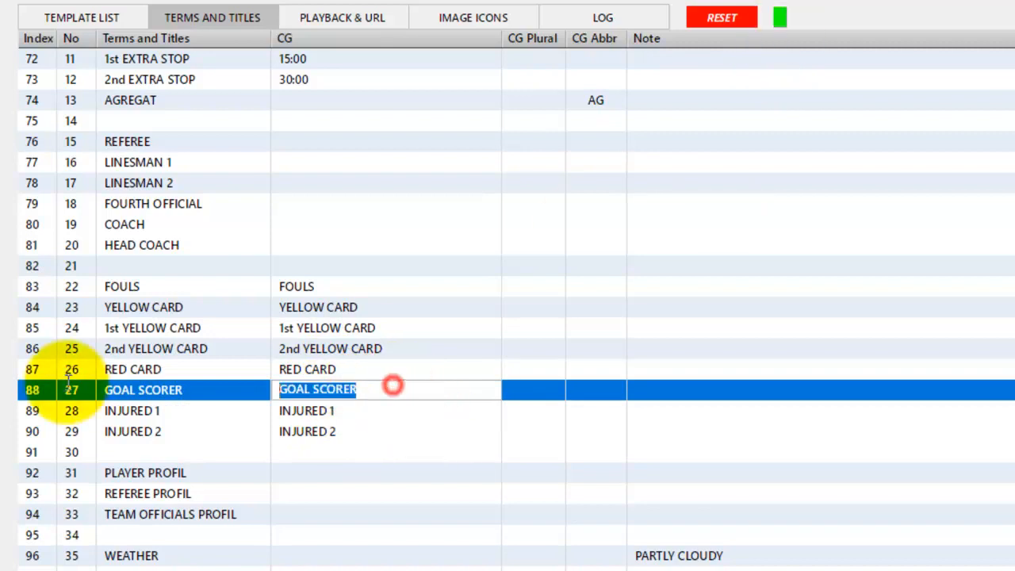
{"action": "type", "text": "PENCETAK GOA"}
{"action": "key", "text": "BackSpace"}
{"action": "type", "text": "L"}
{"action": "key", "text": "Return"}
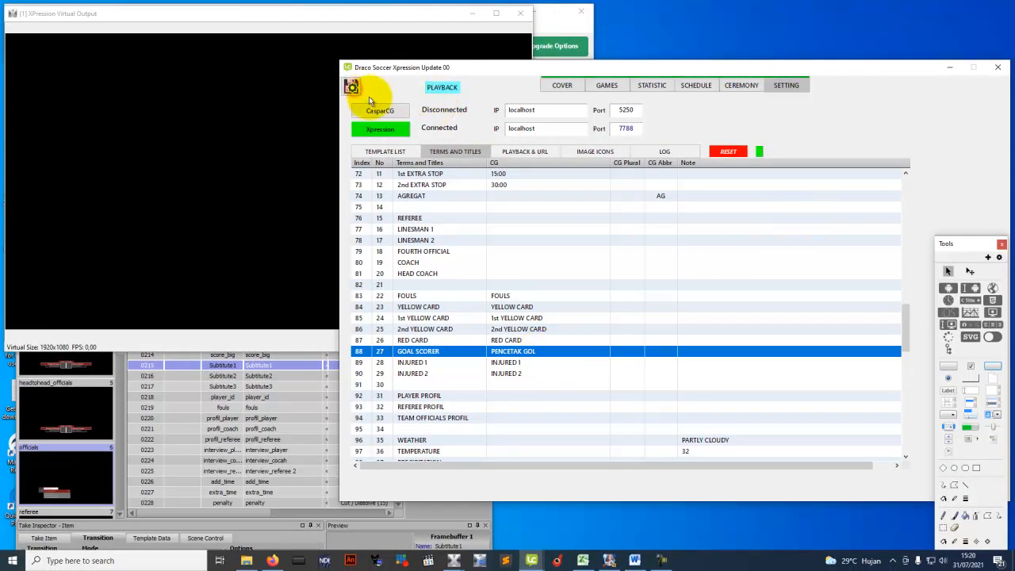
Return to the match controls, select the number 66 Persib Bandung player, and run the goal scorer graphic with the new caption.
{"action": "left_click", "coordinate": [607, 86]}
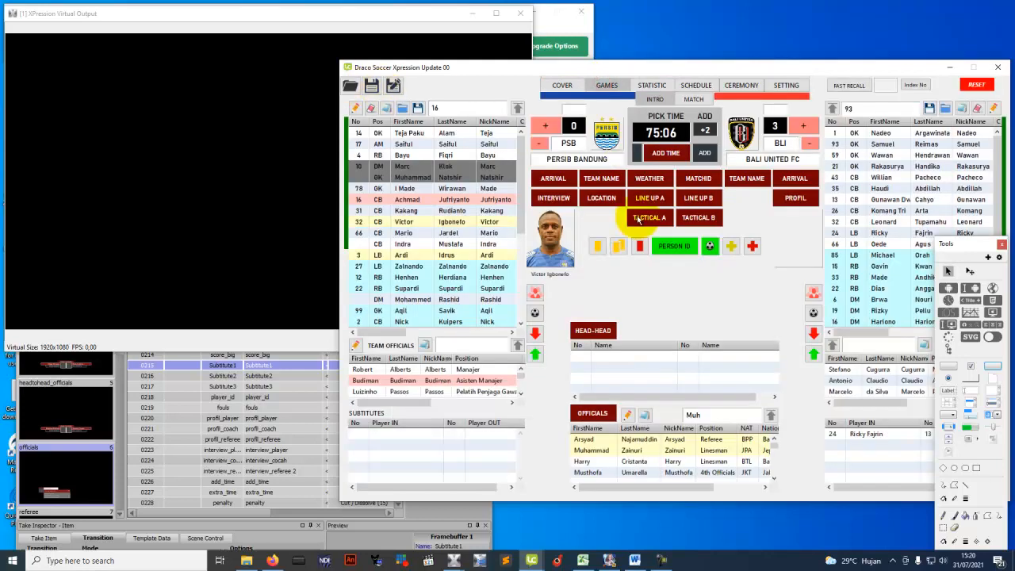
{"action": "left_click", "coordinate": [673, 247]}
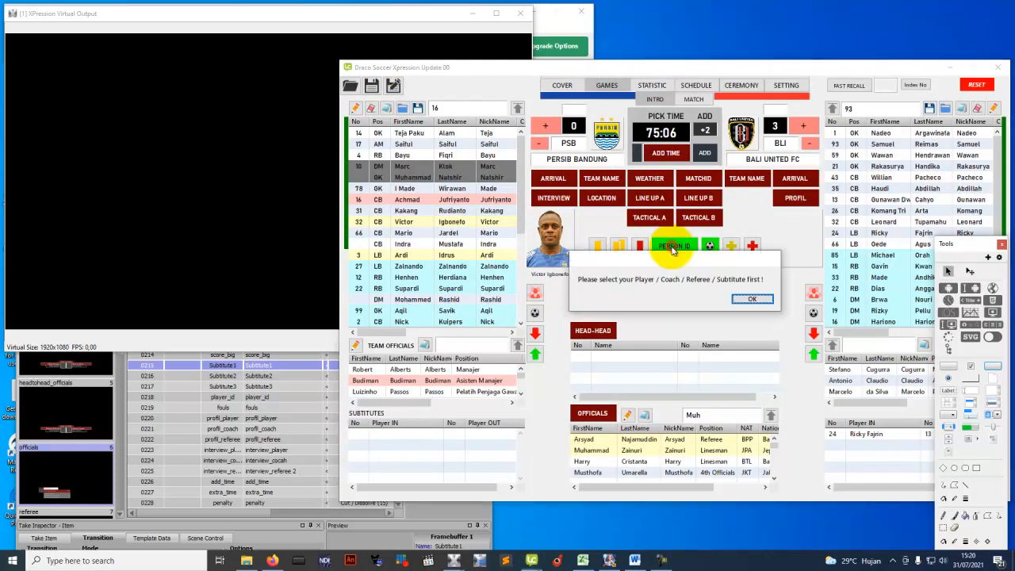
{"action": "left_click", "coordinate": [745, 297]}
{"action": "left_click", "coordinate": [435, 233]}
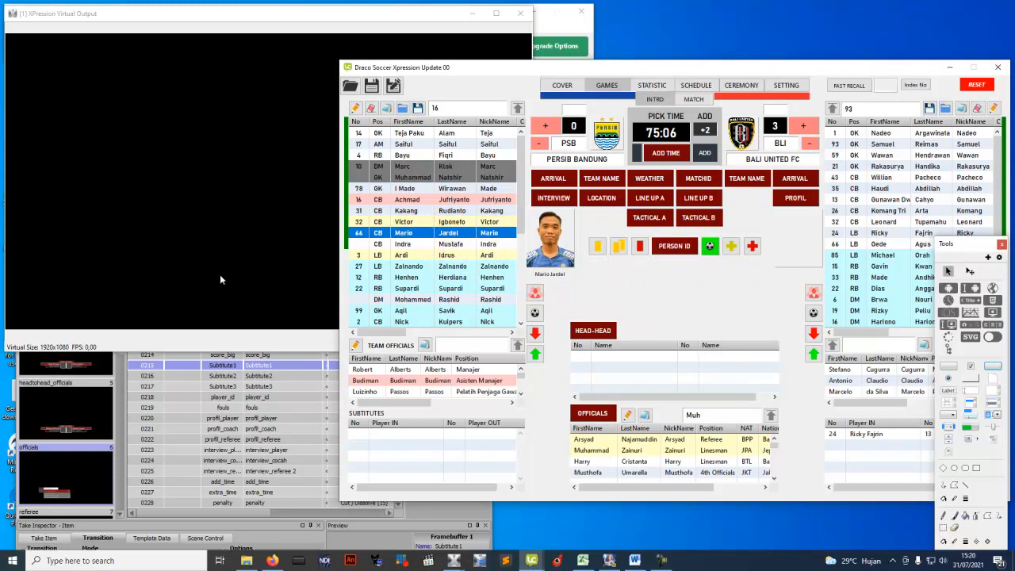
{"action": "left_click", "coordinate": [674, 246]}
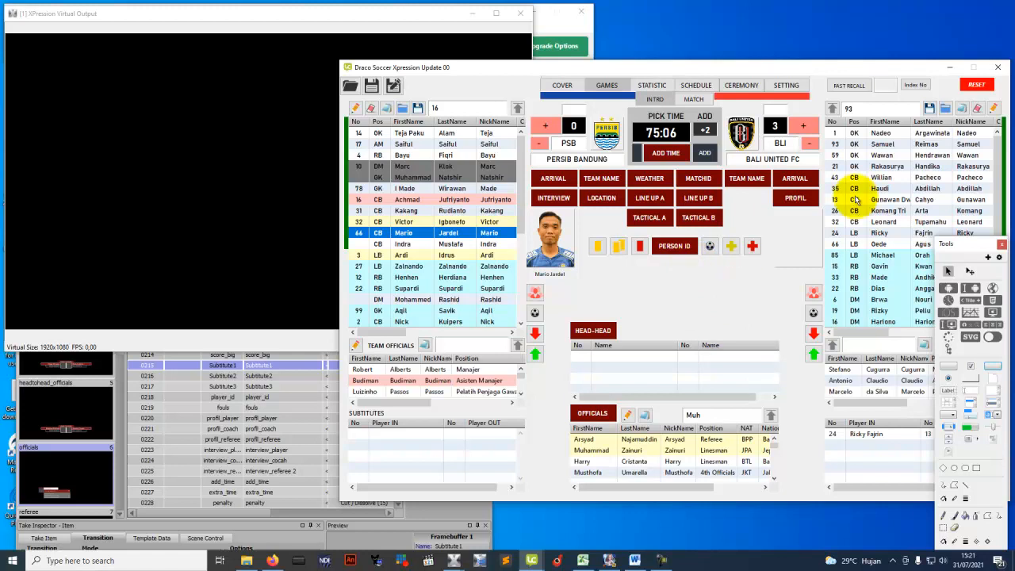
Select the number 3 Persib Bandung player and show the player profile graphic.
{"action": "left_click", "coordinate": [429, 200]}
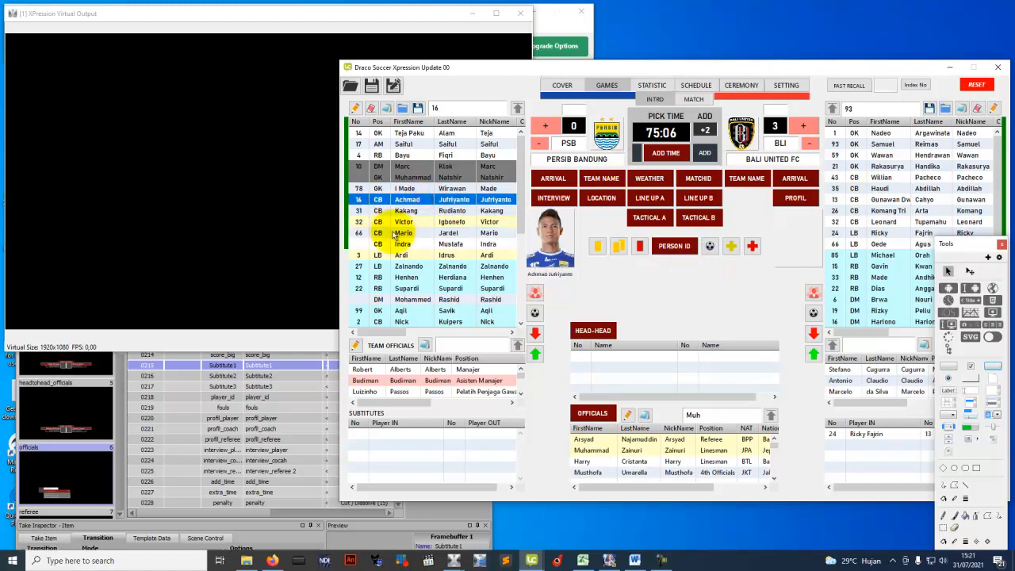
{"action": "left_click", "coordinate": [441, 256]}
{"action": "left_click", "coordinate": [445, 277]}
{"action": "left_click", "coordinate": [455, 232]}
{"action": "left_click", "coordinate": [454, 258]}
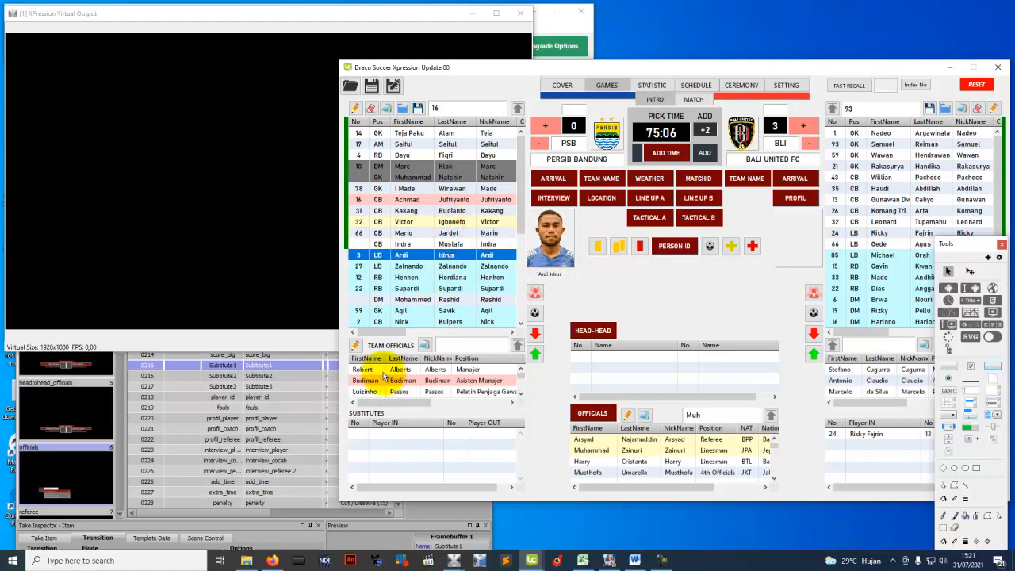
{"action": "left_click", "coordinate": [794, 199]}
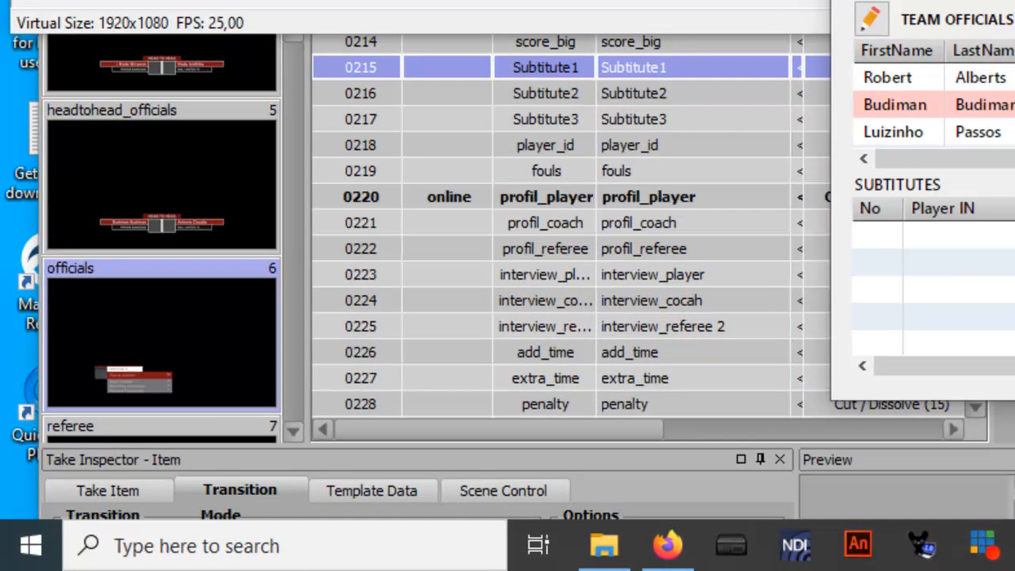
Select the profil_player and profil_coach sequence items, and run and clear the profile graphic of the number 32 Persib Bandung player.
{"action": "left_click", "coordinate": [480, 202]}
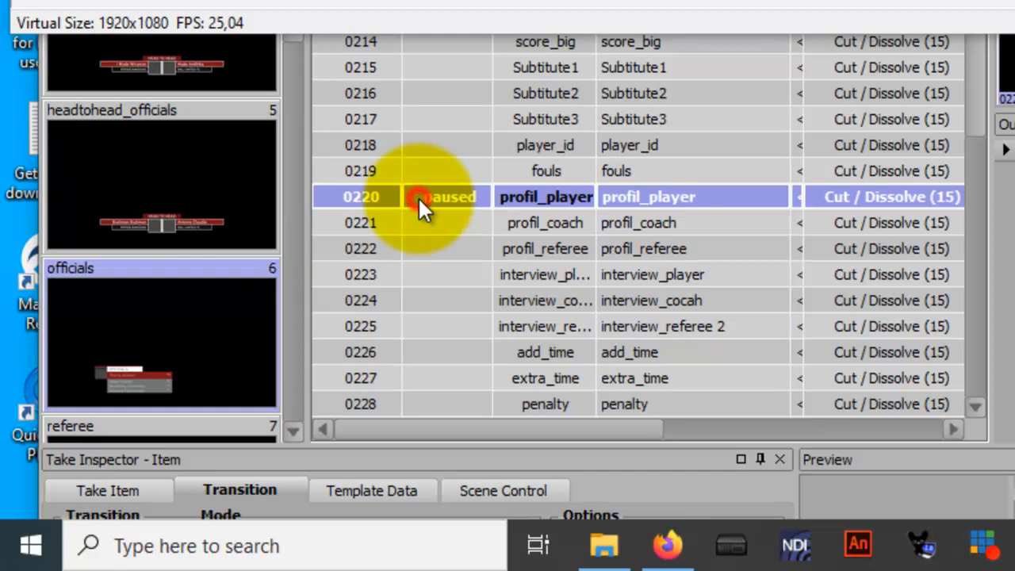
{"action": "left_click", "coordinate": [417, 222]}
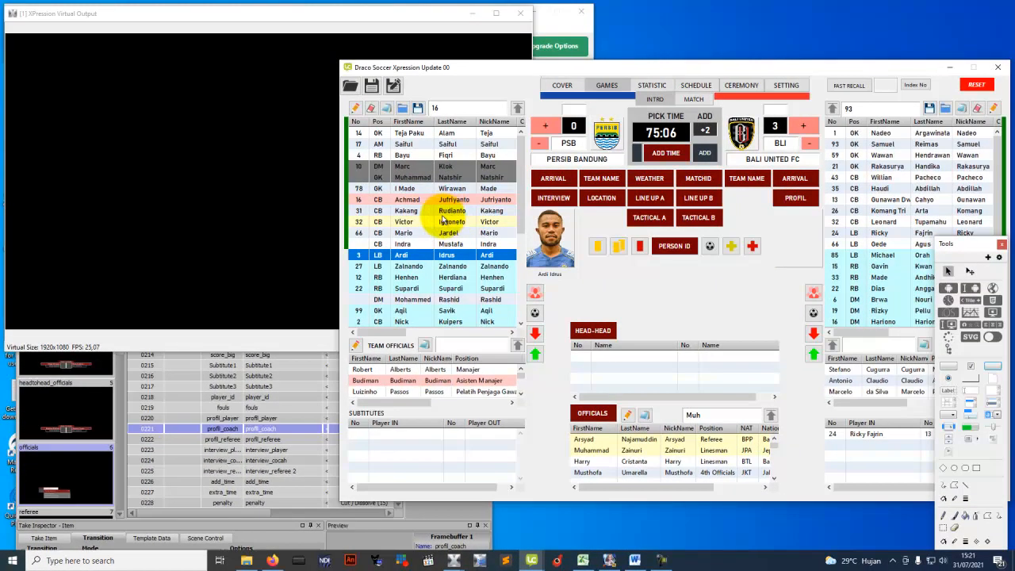
{"action": "left_click", "coordinate": [412, 221]}
{"action": "left_click", "coordinate": [796, 199]}
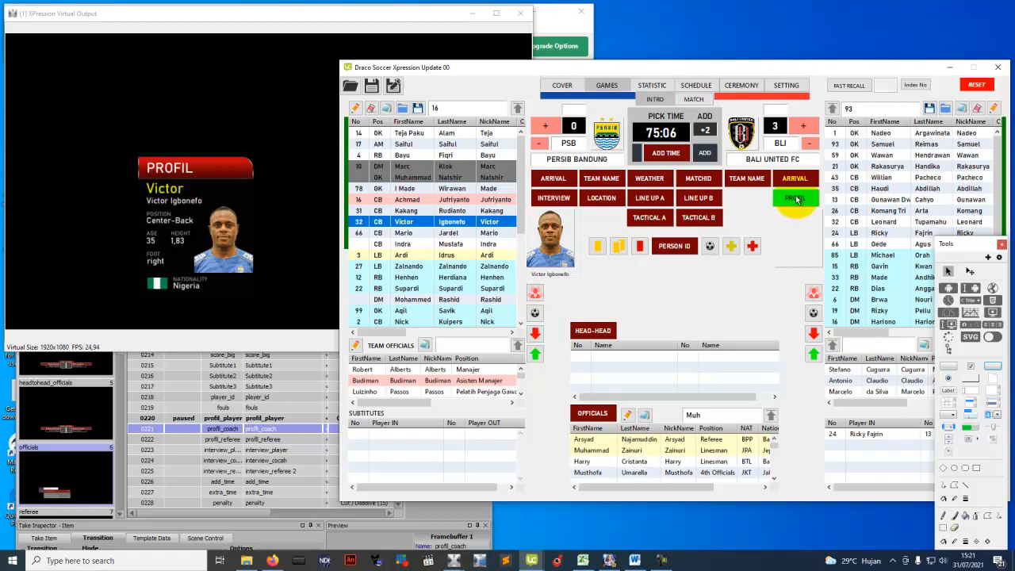
{"action": "left_click", "coordinate": [796, 198]}
Select the number 13 Bali United player, then show and clear the player profile graphic.
{"action": "left_click", "coordinate": [902, 200]}
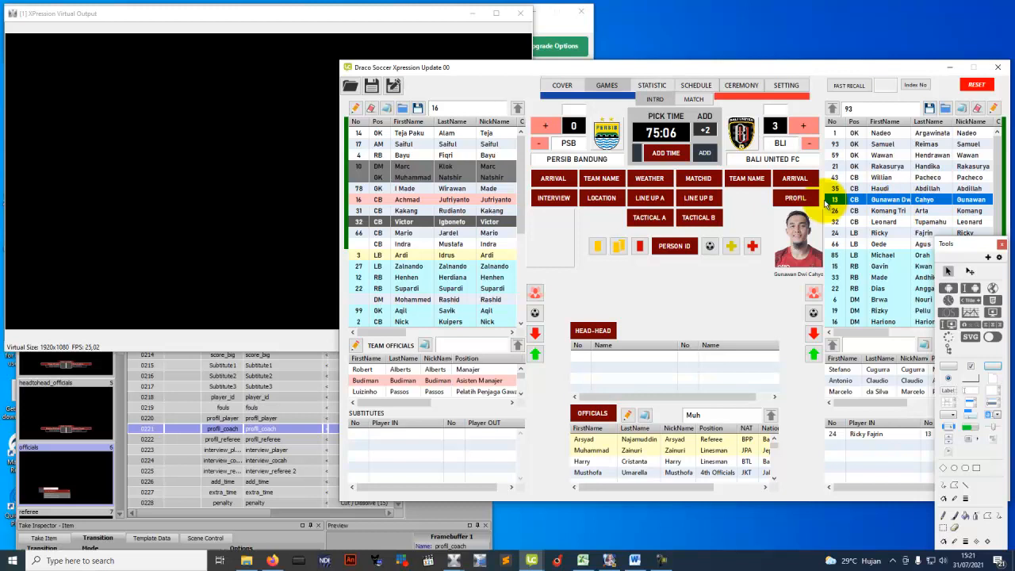
{"action": "left_click", "coordinate": [785, 199]}
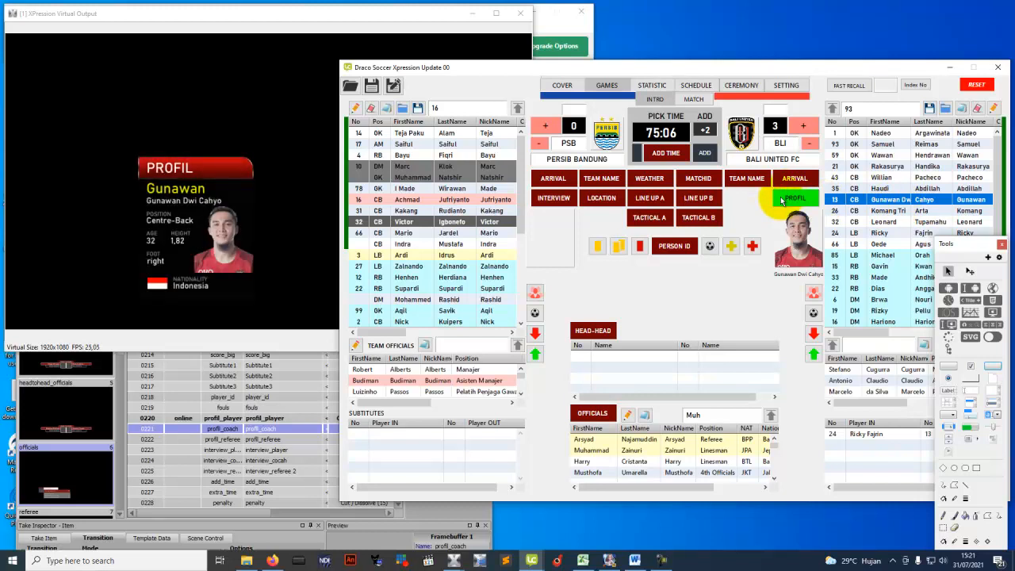
{"action": "left_click", "coordinate": [782, 198]}
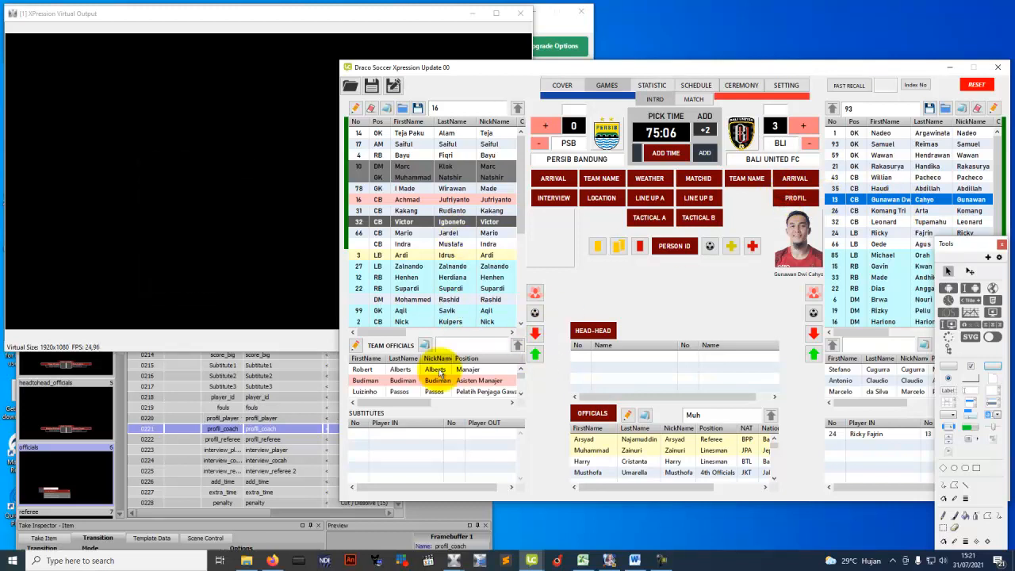
Select Persib Bandung's assistant manager in the team officials, then show and clear the official's profile graphic.
{"action": "left_click", "coordinate": [416, 381]}
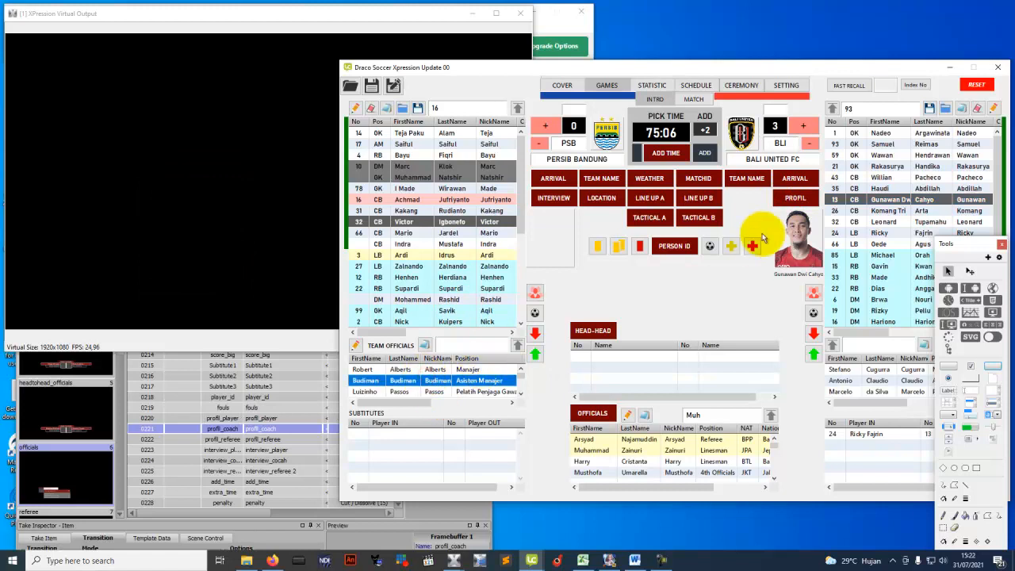
{"action": "left_click", "coordinate": [790, 202]}
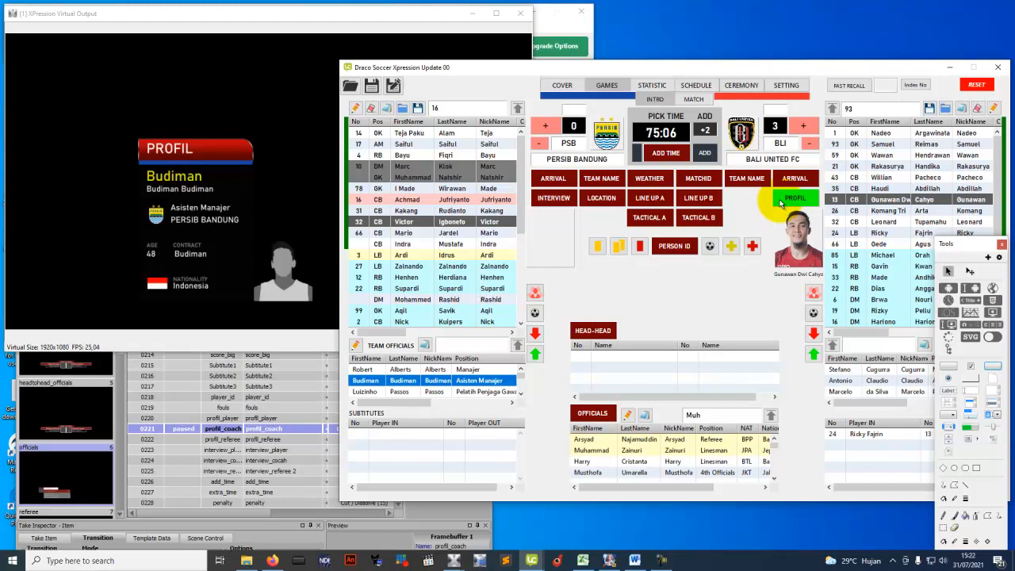
{"action": "left_click", "coordinate": [781, 201]}
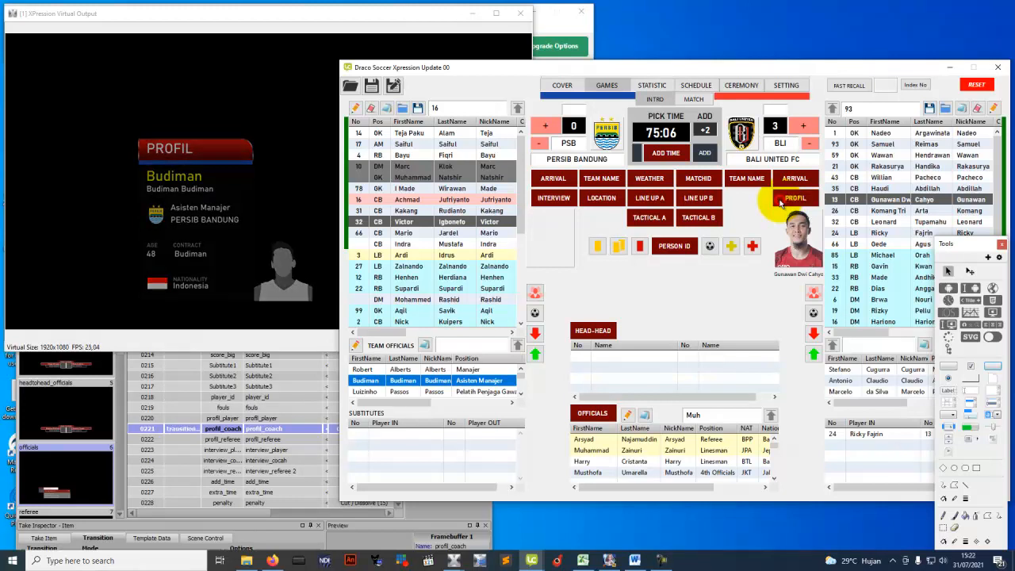
Select the referee among the match officials and run the referee profile graphic on and off twice.
{"action": "left_click", "coordinate": [448, 392]}
{"action": "left_click", "coordinate": [644, 450]}
{"action": "left_click", "coordinate": [585, 439]}
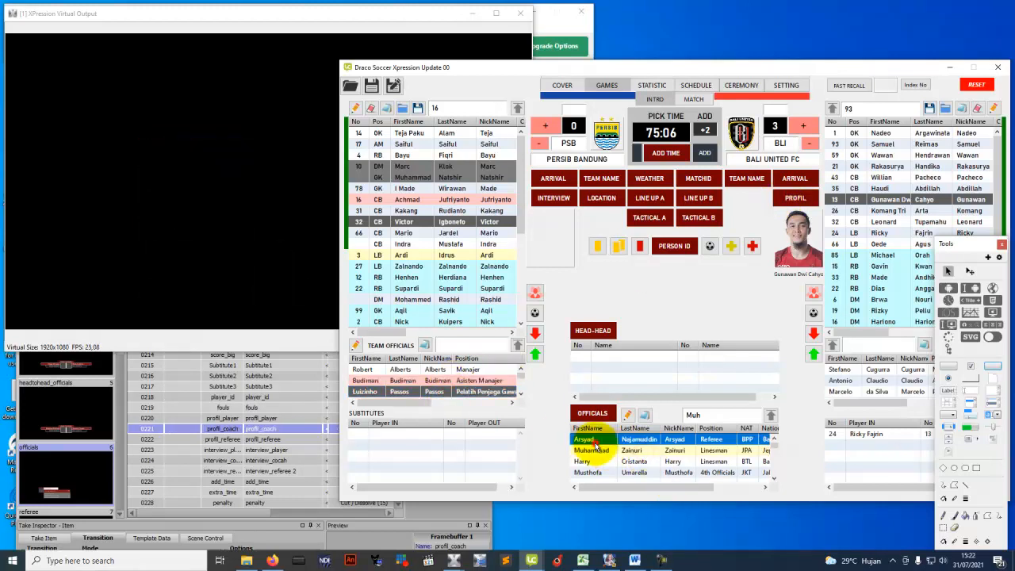
{"action": "left_click", "coordinate": [796, 199]}
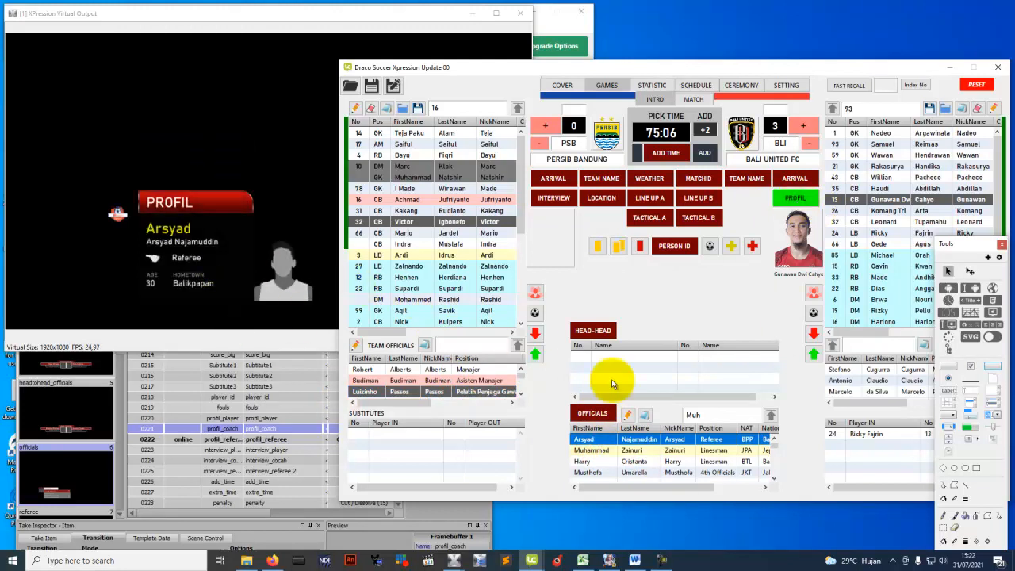
{"action": "left_click", "coordinate": [793, 202]}
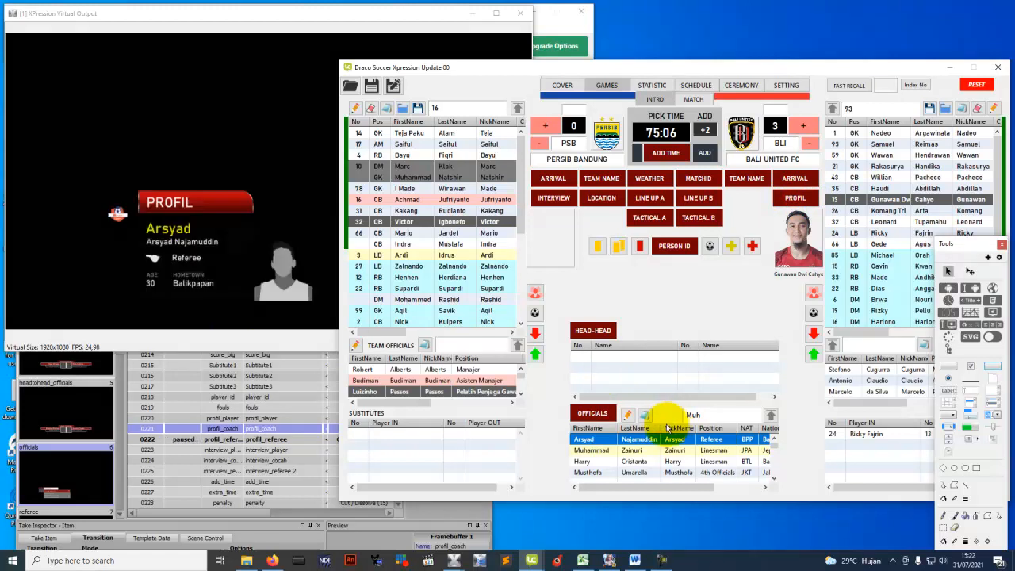
{"action": "left_click", "coordinate": [799, 198]}
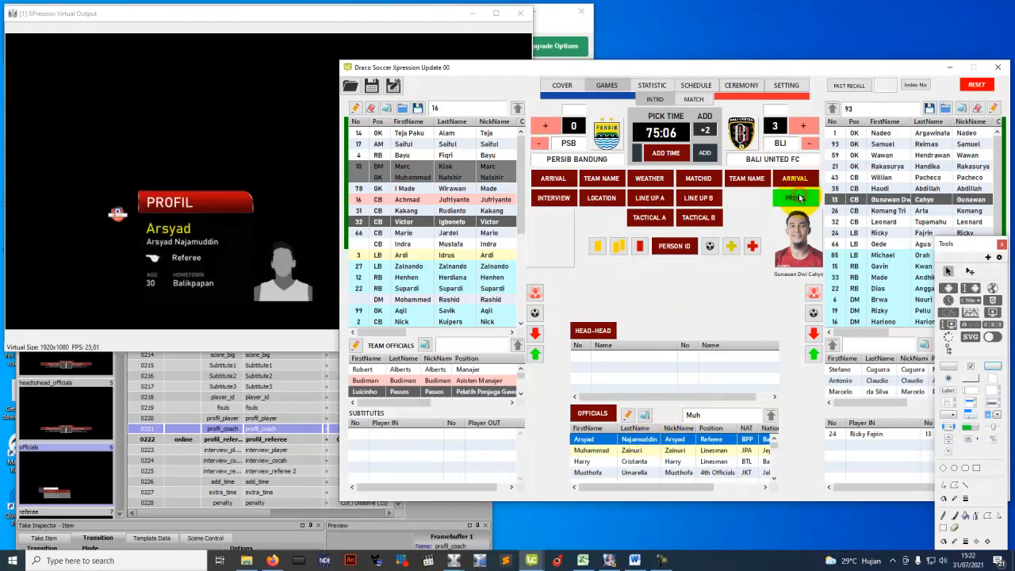
{"action": "left_click", "coordinate": [799, 199]}
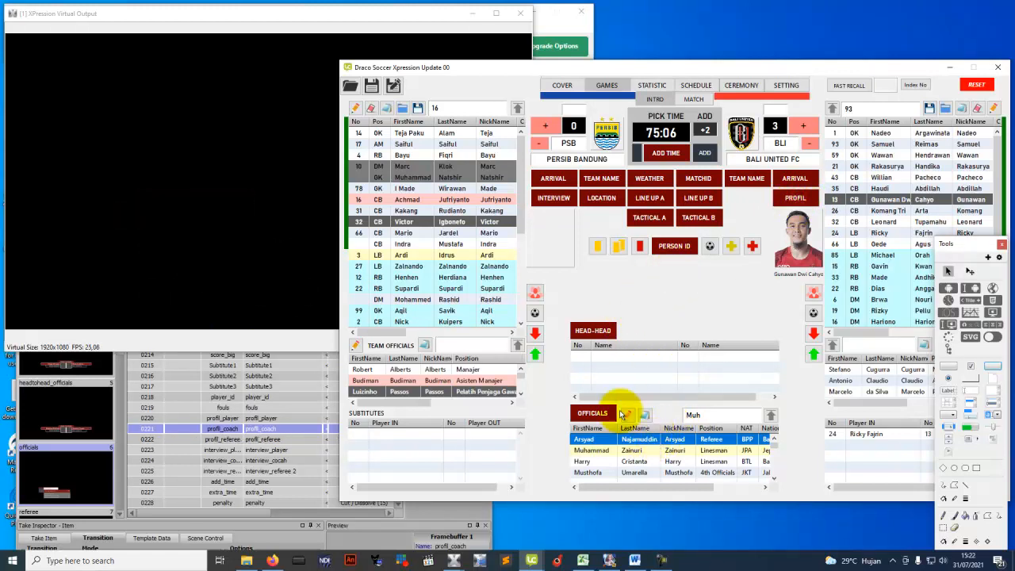
Run the referee's Person ID graphic, replace it with the referee's profile graphic, and clear the output.
{"action": "left_click", "coordinate": [674, 245]}
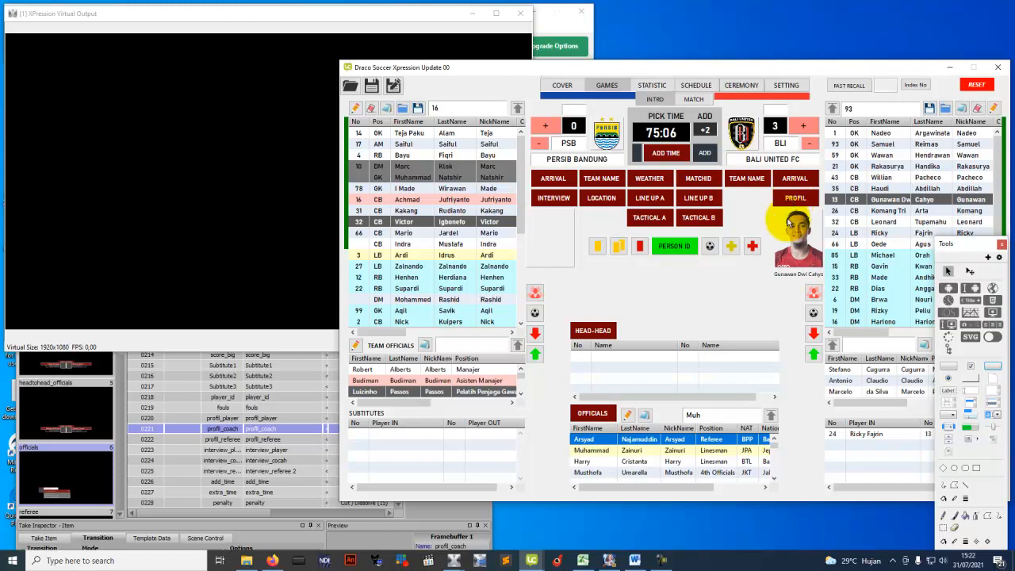
{"action": "left_click", "coordinate": [674, 253]}
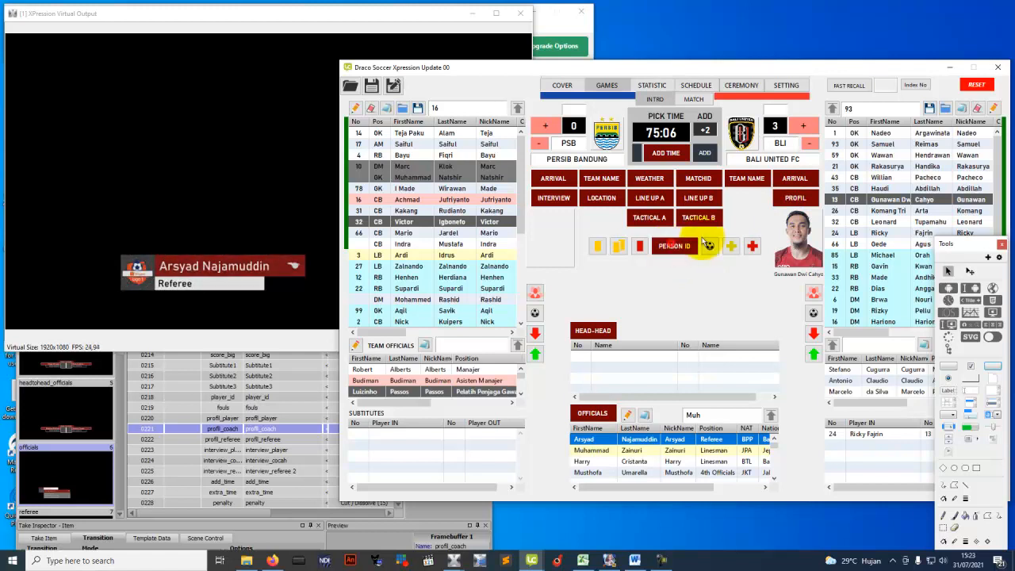
{"action": "left_click", "coordinate": [807, 199]}
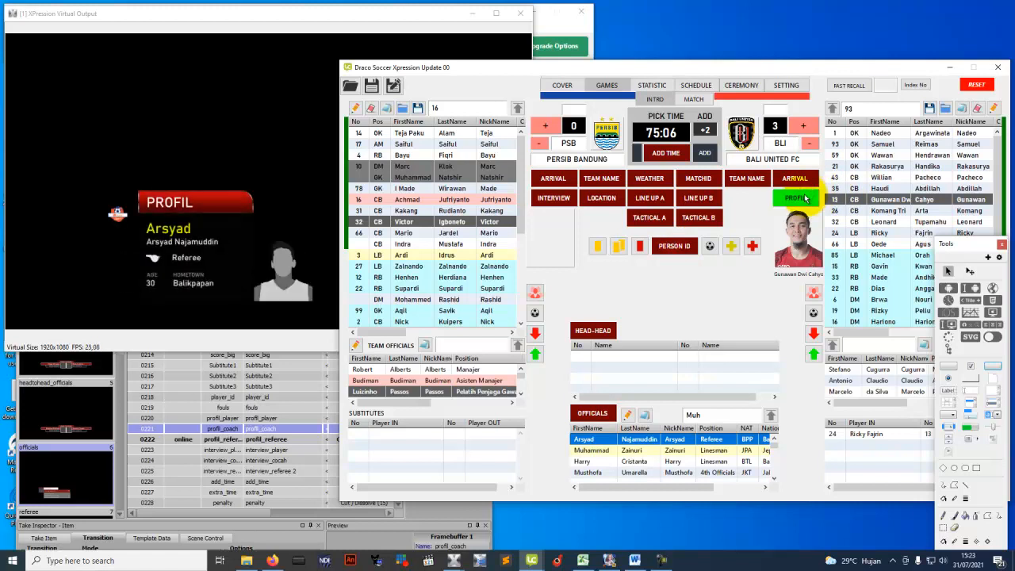
{"action": "left_click", "coordinate": [804, 198]}
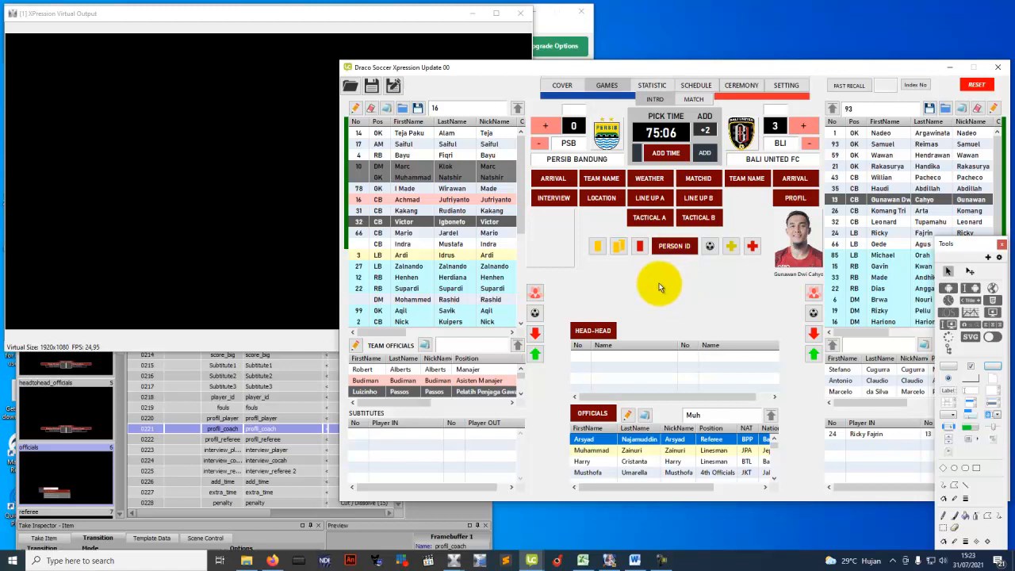
Select the unnumbered Persib Bandung centre-back and run the interview graphic, moving the controller window to uncover the full caption.
{"action": "left_click", "coordinate": [405, 243]}
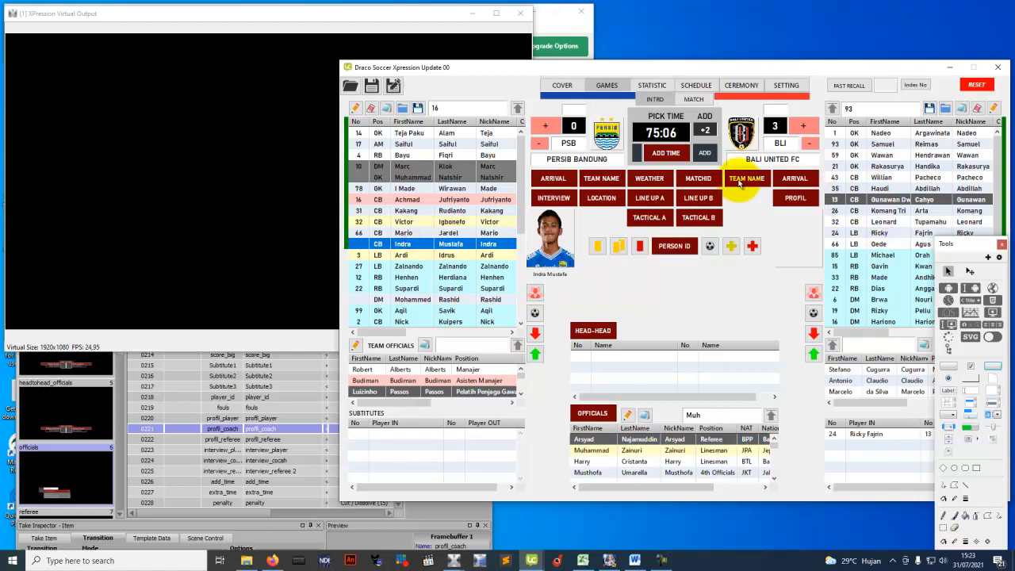
{"action": "left_click", "coordinate": [555, 199]}
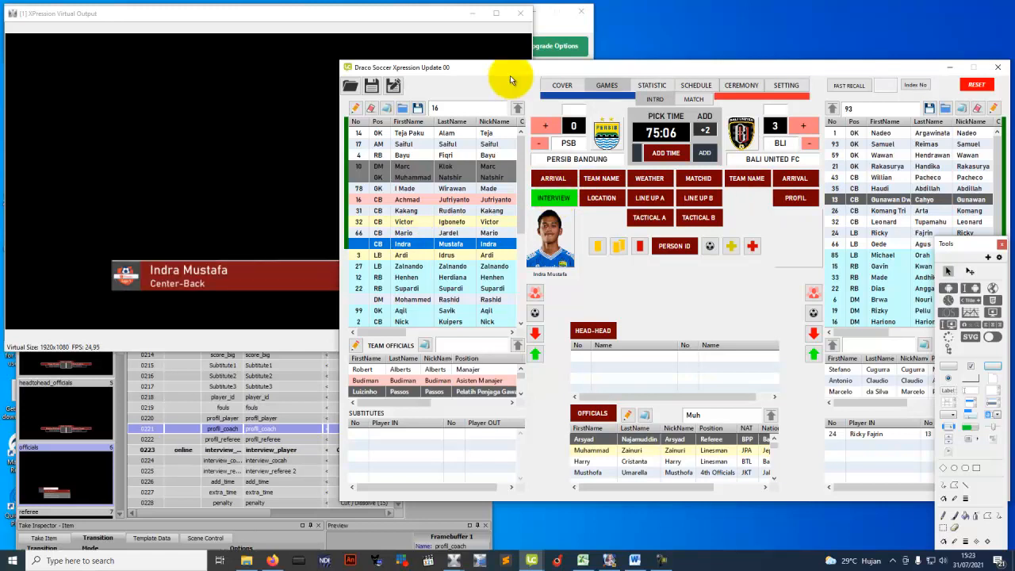
{"action": "left_click_drag", "start_coordinate": [510, 75], "coordinate": [600, 61]}
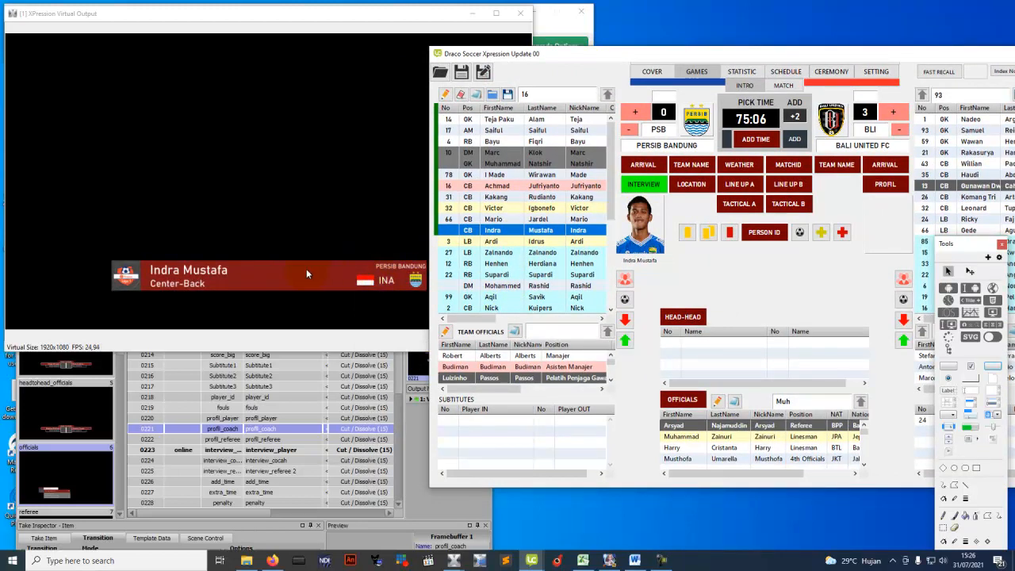
{"action": "left_click", "coordinate": [643, 184]}
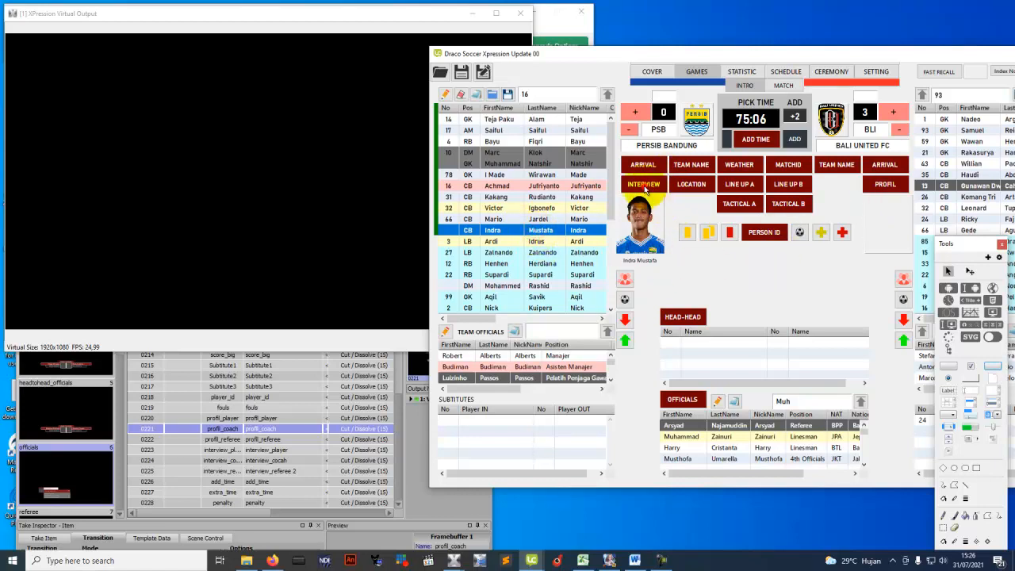
{"action": "left_click", "coordinate": [645, 186]}
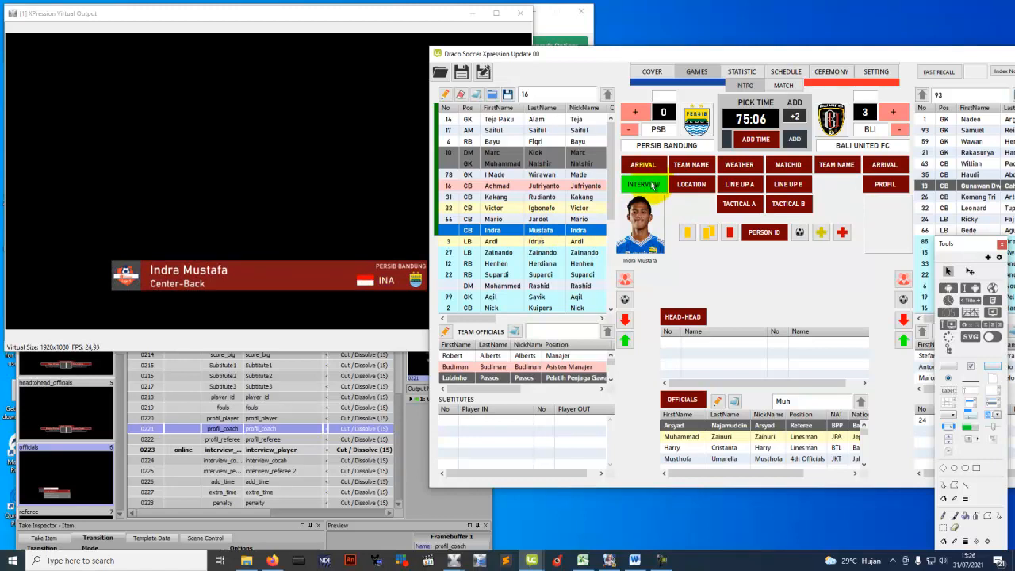
{"action": "left_click", "coordinate": [652, 184]}
Show the Person ID graphic of the unnumbered Persib Bandung centre-back, switch to the player's profile graphic, and clear it.
{"action": "left_click", "coordinate": [759, 231]}
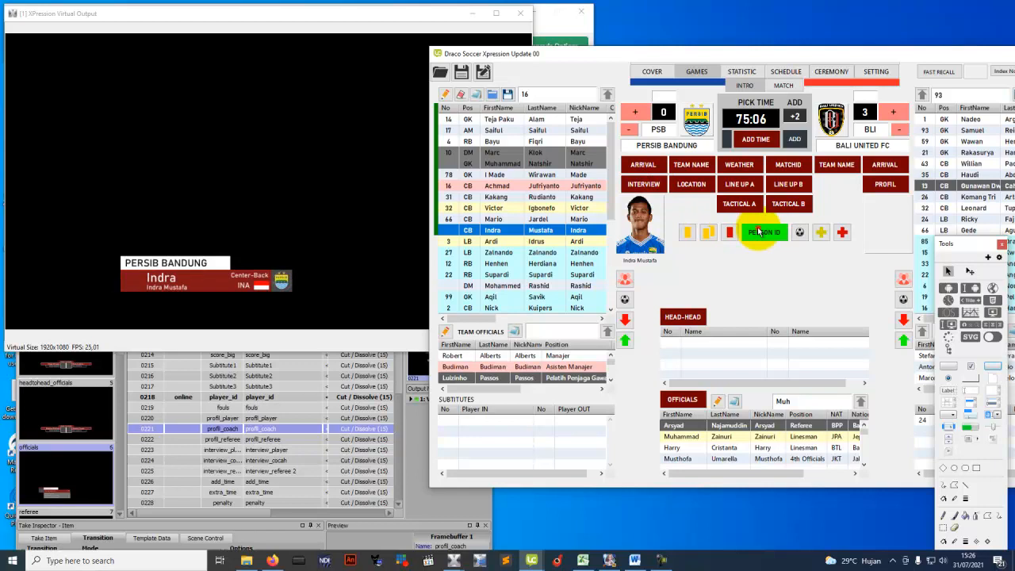
{"action": "left_click", "coordinate": [885, 184]}
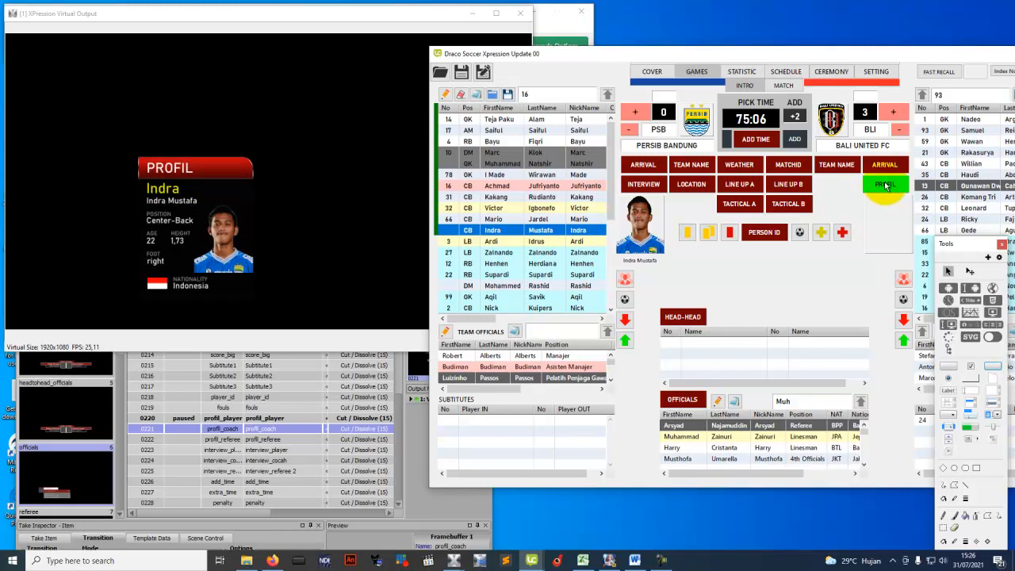
{"action": "left_click", "coordinate": [885, 185]}
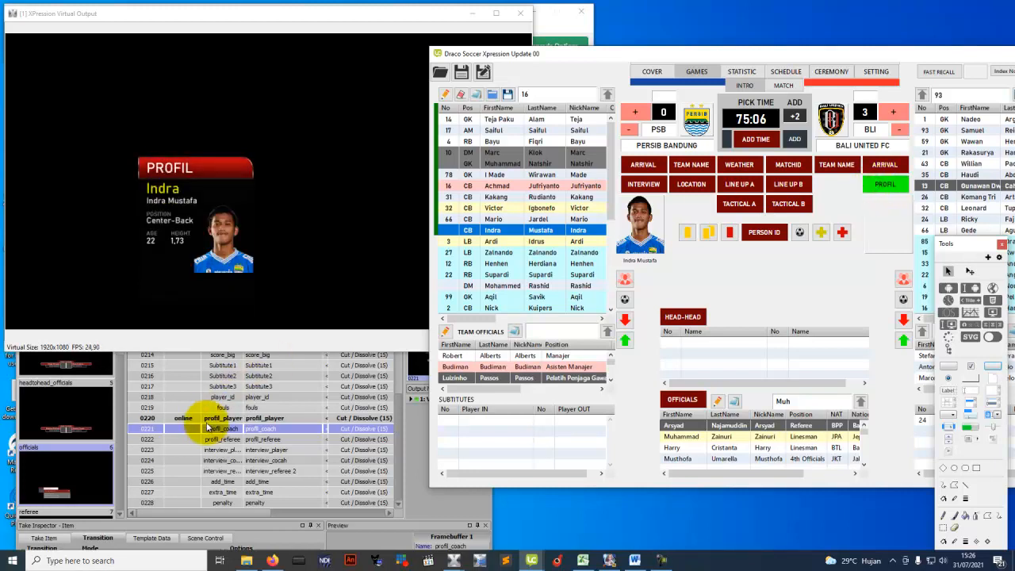
{"action": "left_click", "coordinate": [901, 193]}
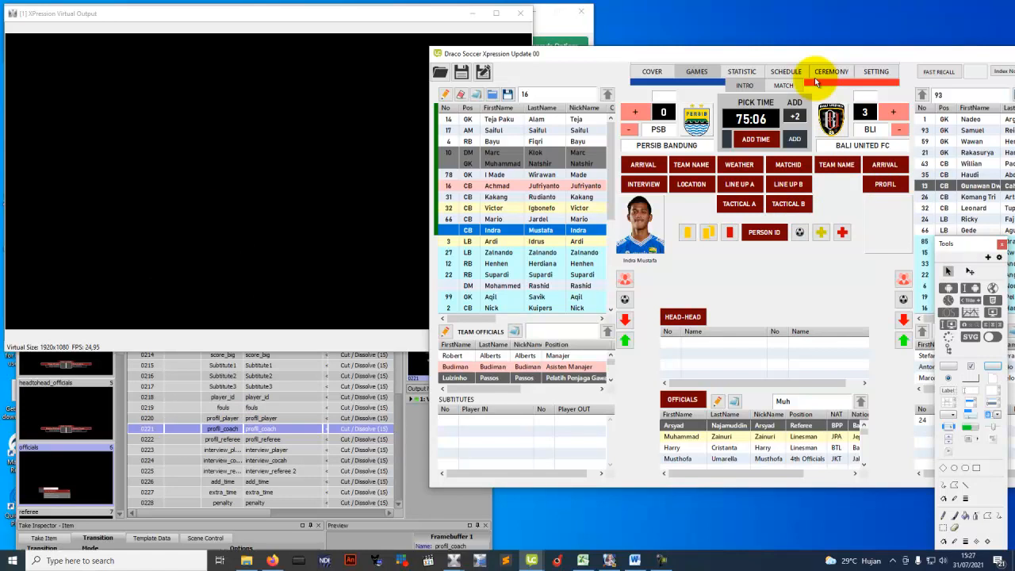
Move the controller window back, run and clear the centre-back's Person ID graphic again, and leave the profile graphic on air.
{"action": "left_click_drag", "start_coordinate": [748, 56], "coordinate": [684, 53]}
{"action": "left_click", "coordinate": [695, 230]}
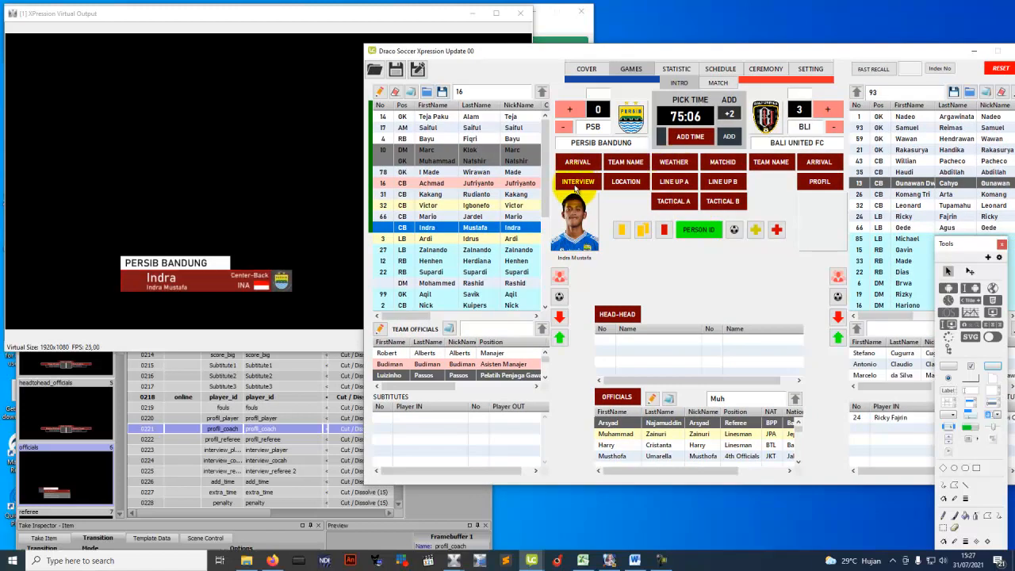
{"action": "left_click", "coordinate": [697, 230]}
{"action": "left_click", "coordinate": [822, 187]}
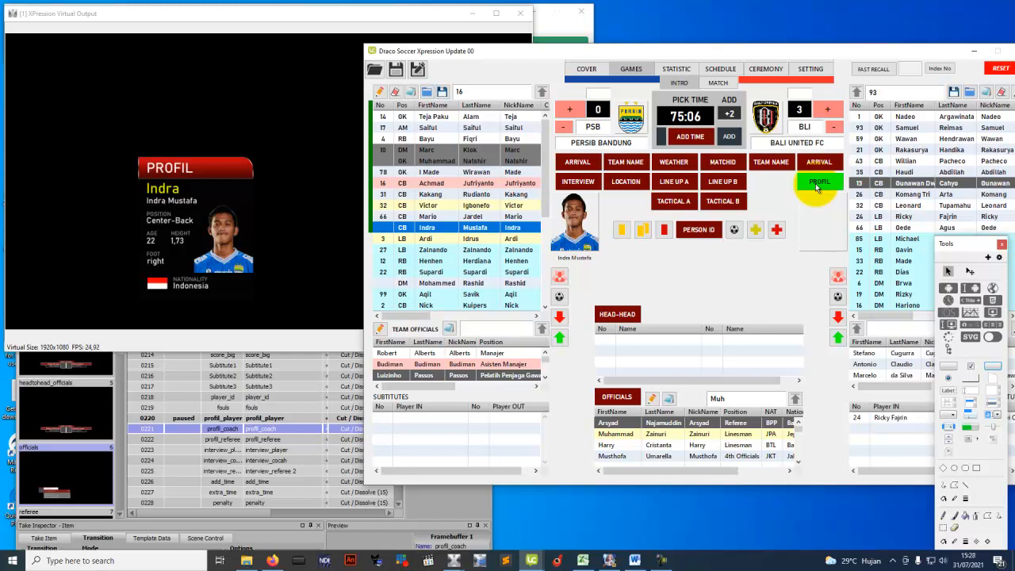
{"action": "left_click_drag", "start_coordinate": [746, 51], "coordinate": [683, 37]}
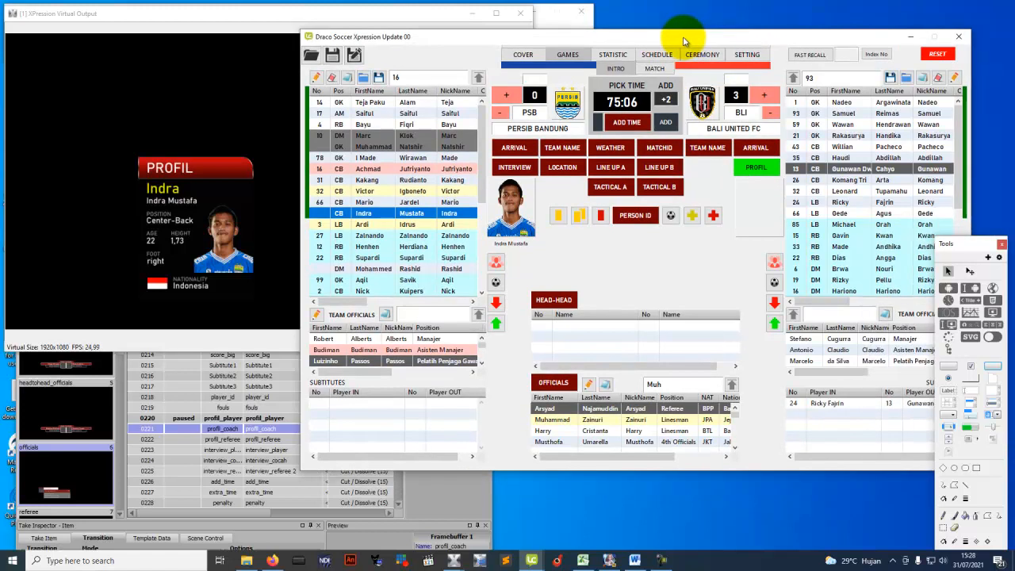